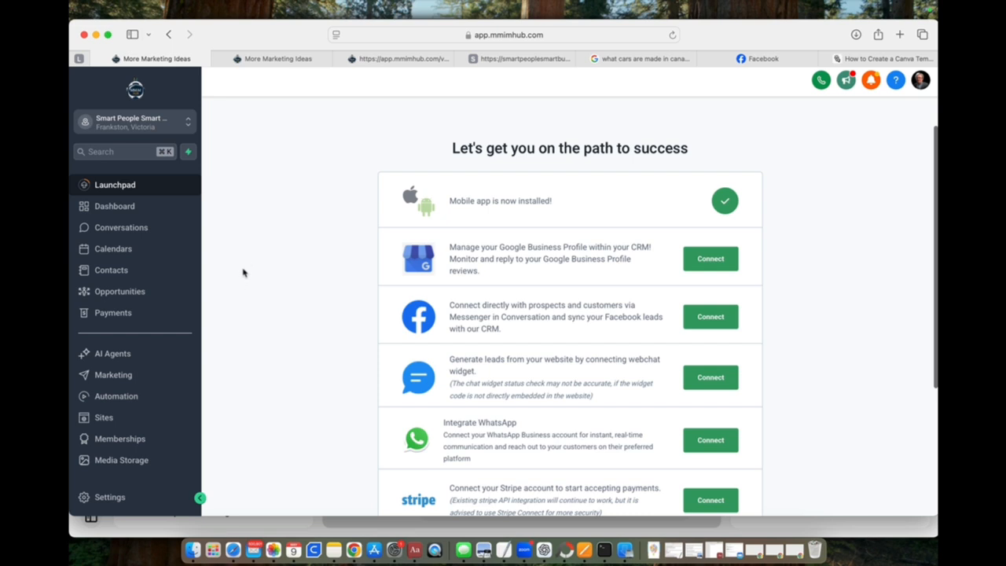
# Step: Start a new opportunities pipeline and name it "SPSB Interested"
pyautogui.click(124, 294)
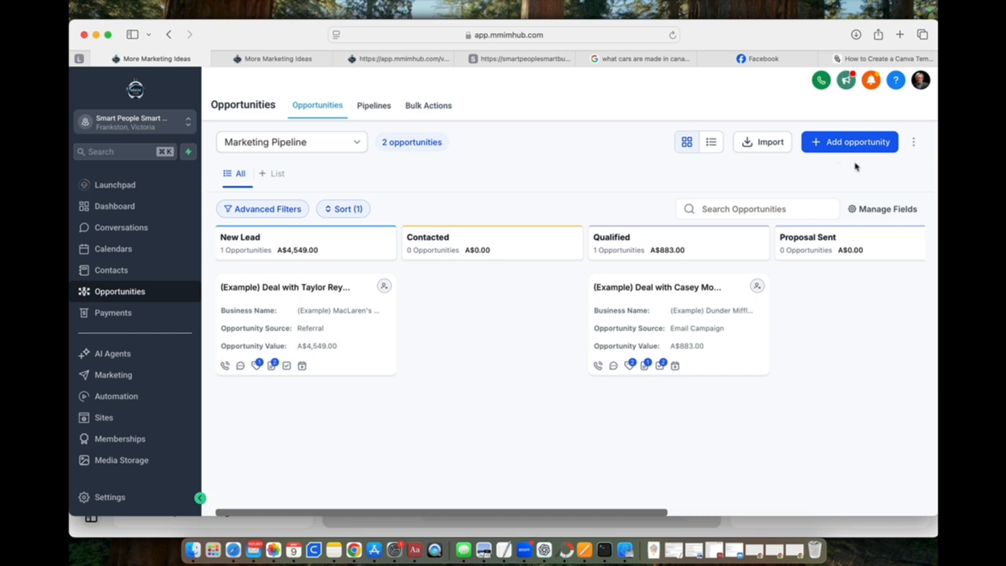
pyautogui.click(373, 107)
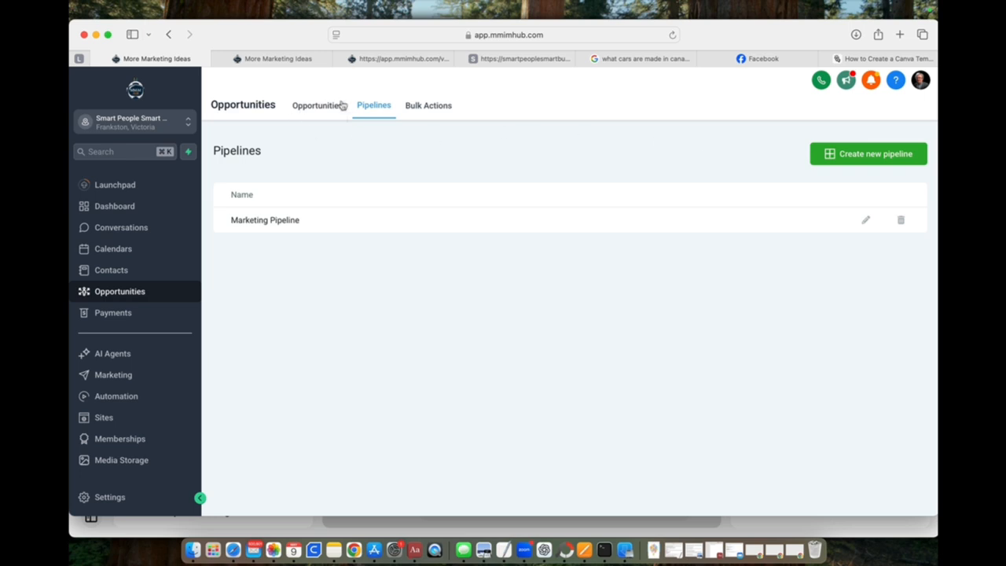
pyautogui.click(878, 155)
pyautogui.click(386, 159)
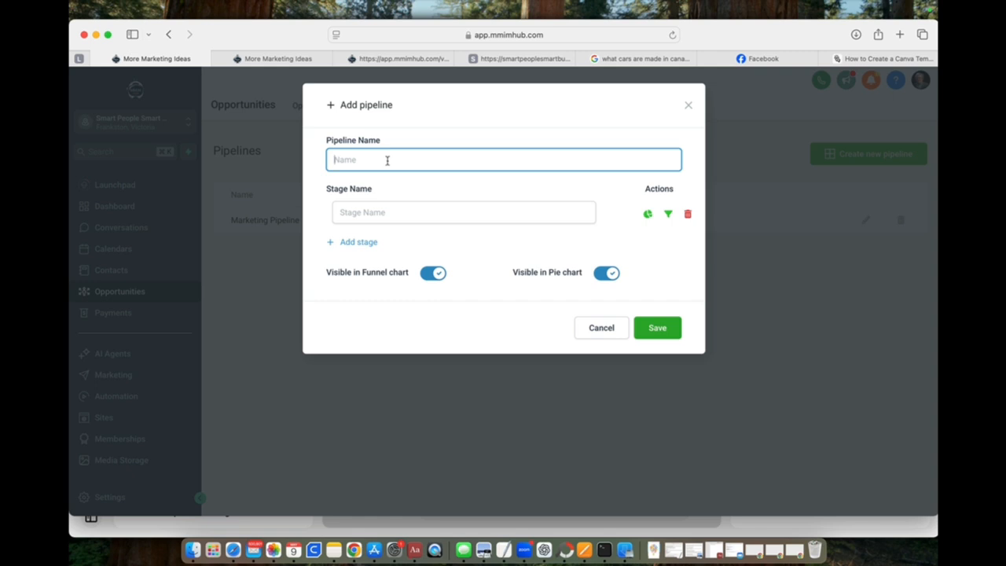
pyautogui.write('SPSB')
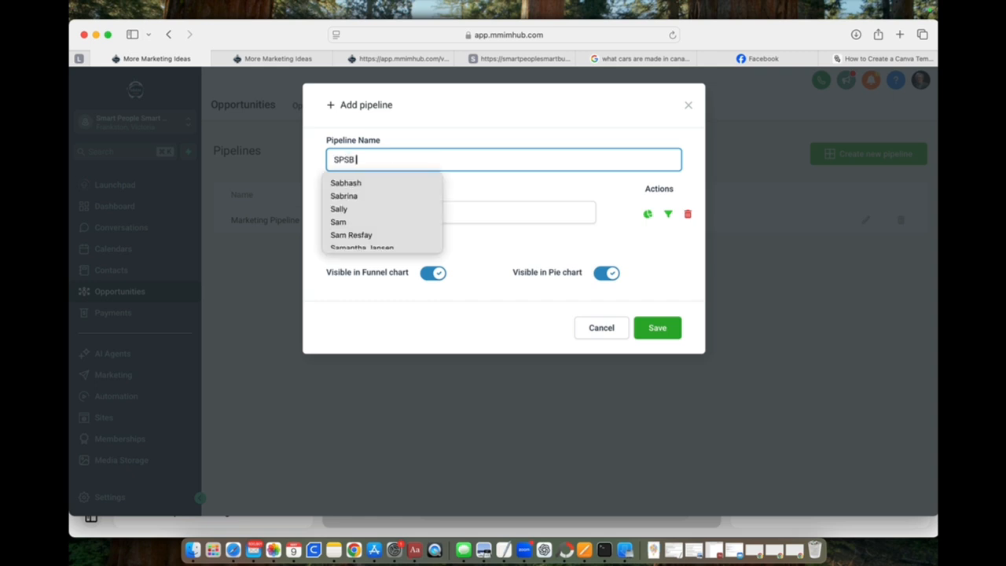
pyautogui.write(' In')
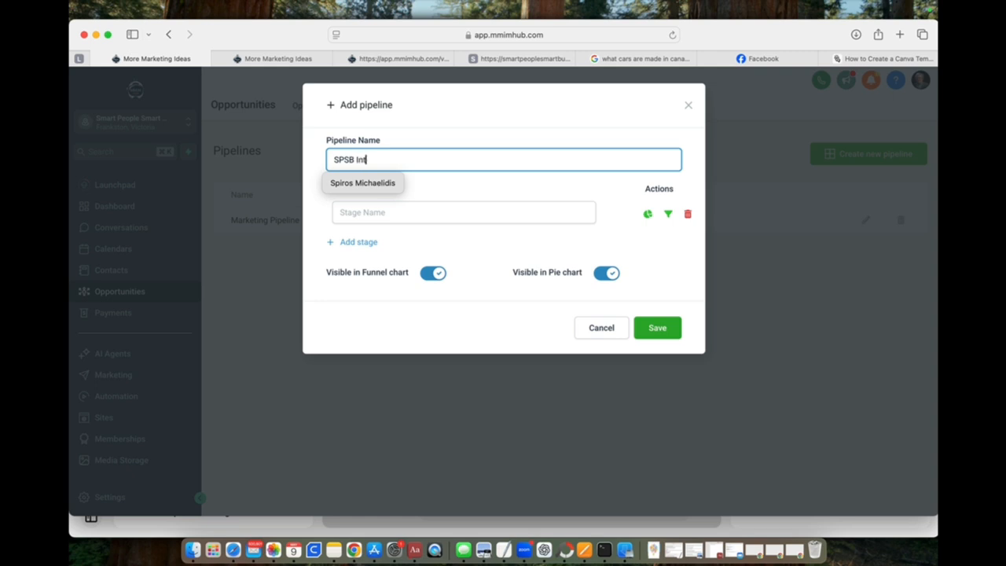
pyautogui.write('terested')
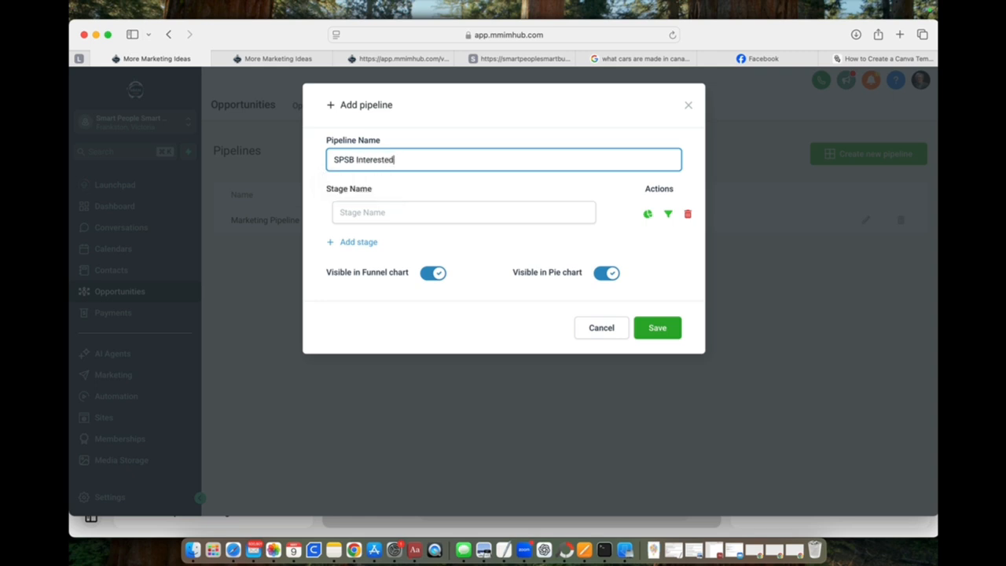
# Step: Name the new pipeline's first stage "Registered Interested"
pyautogui.click(377, 212)
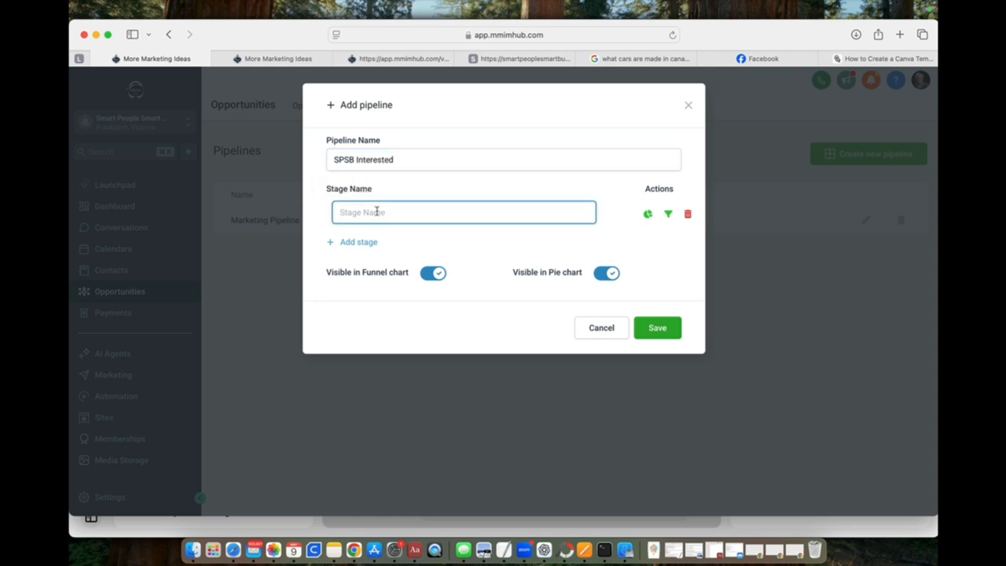
pyautogui.write('Registered Interested')
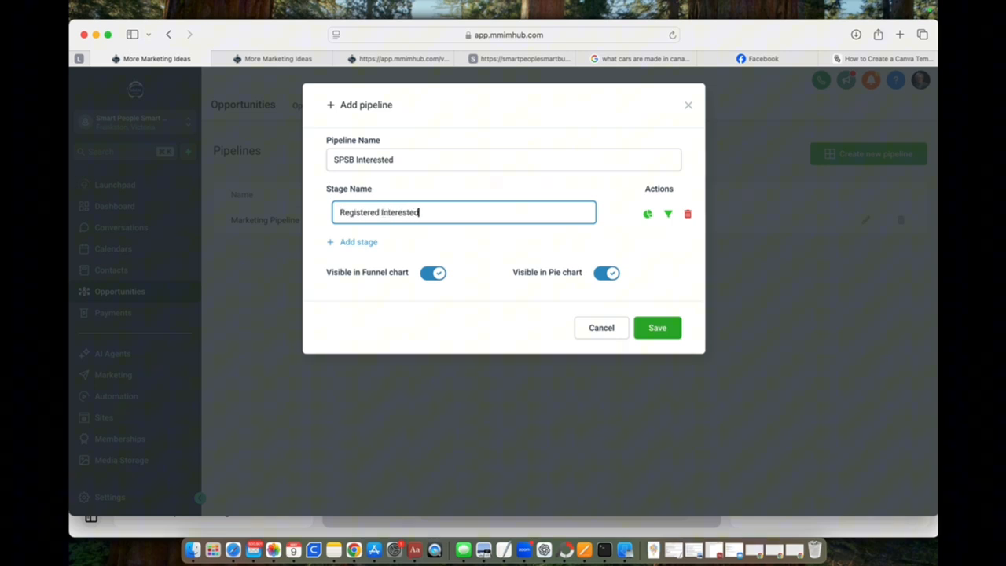
# Step: Add a second stage to the pipeline and name it "Sent Info"
pyautogui.click(364, 243)
pyautogui.click(381, 243)
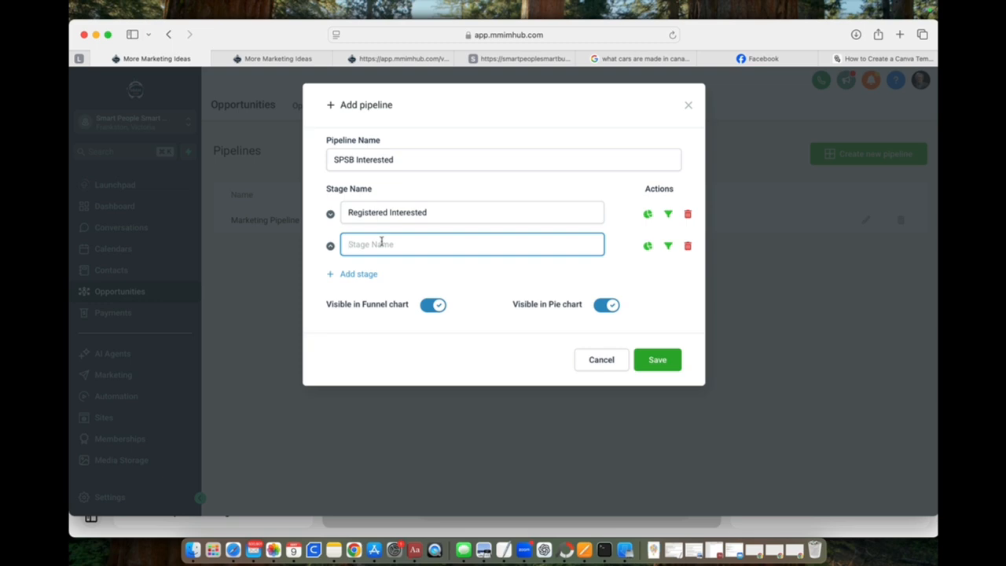
pyautogui.write('Sent Info')
# Step: Add a third stage named "Payment" and save the pipeline
pyautogui.click(361, 275)
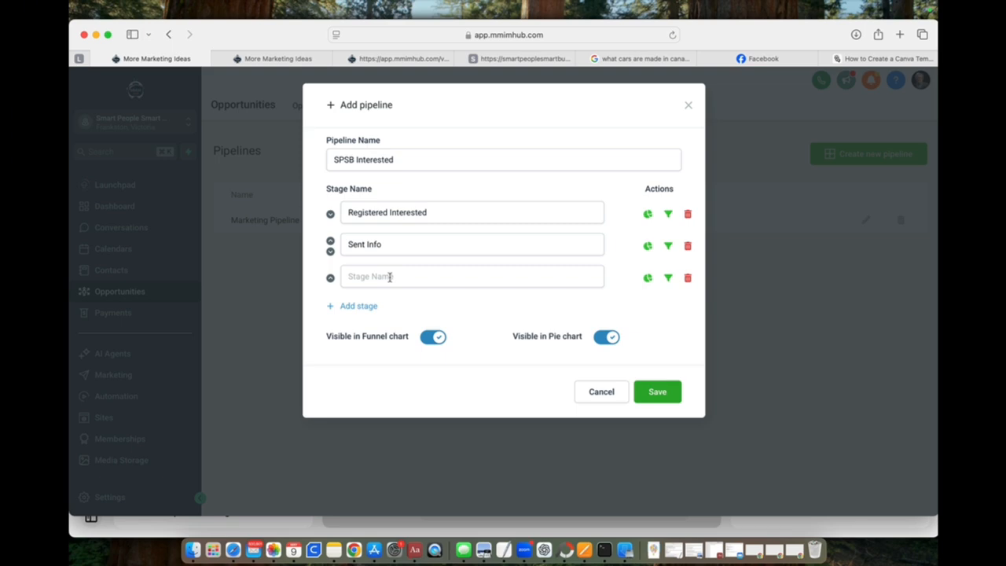
pyautogui.click(389, 277)
pyautogui.write('Payment')
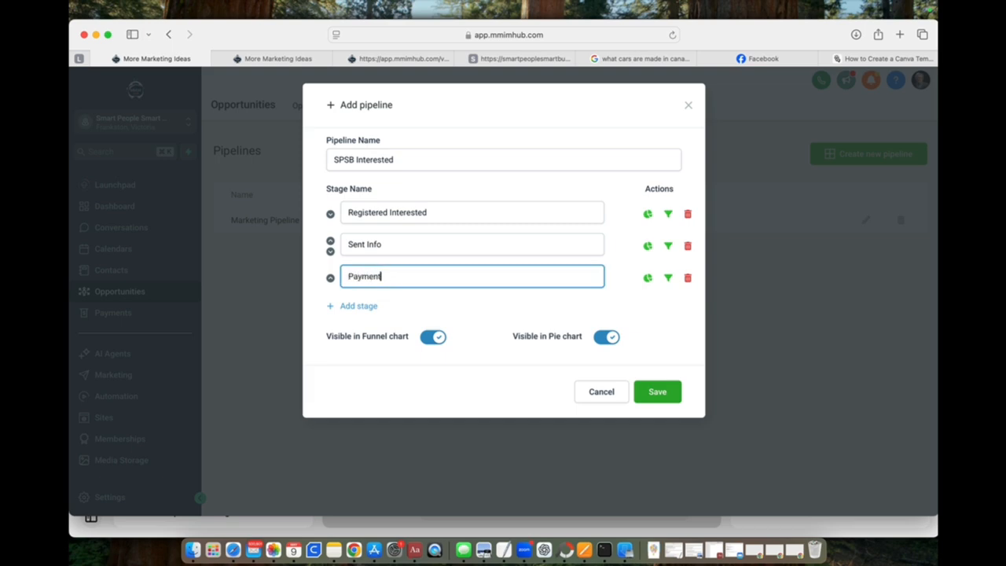
pyautogui.click(659, 392)
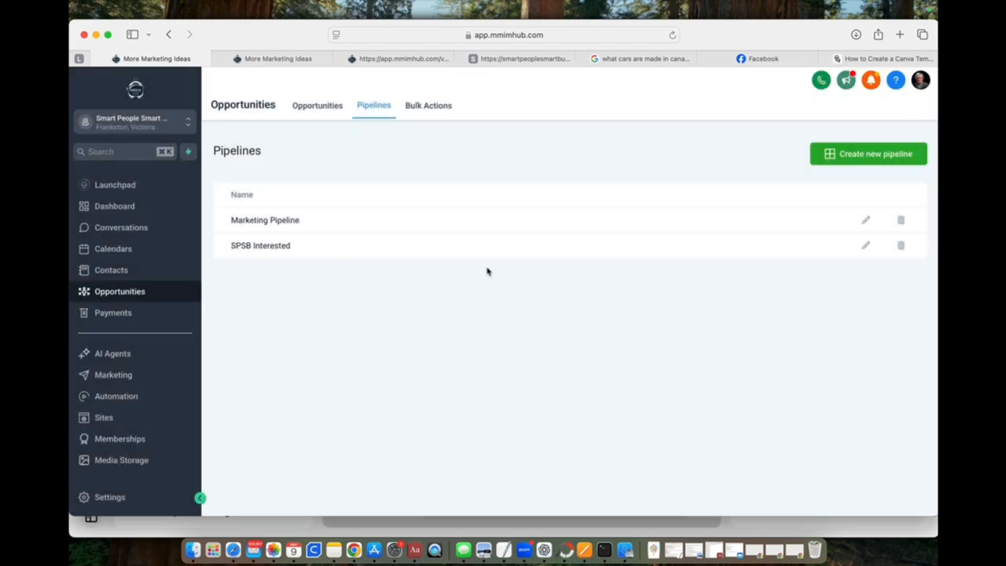
# Step: Review the SPSB Interested pipeline's stage settings and display that pipeline on the opportunities board
pyautogui.click(868, 249)
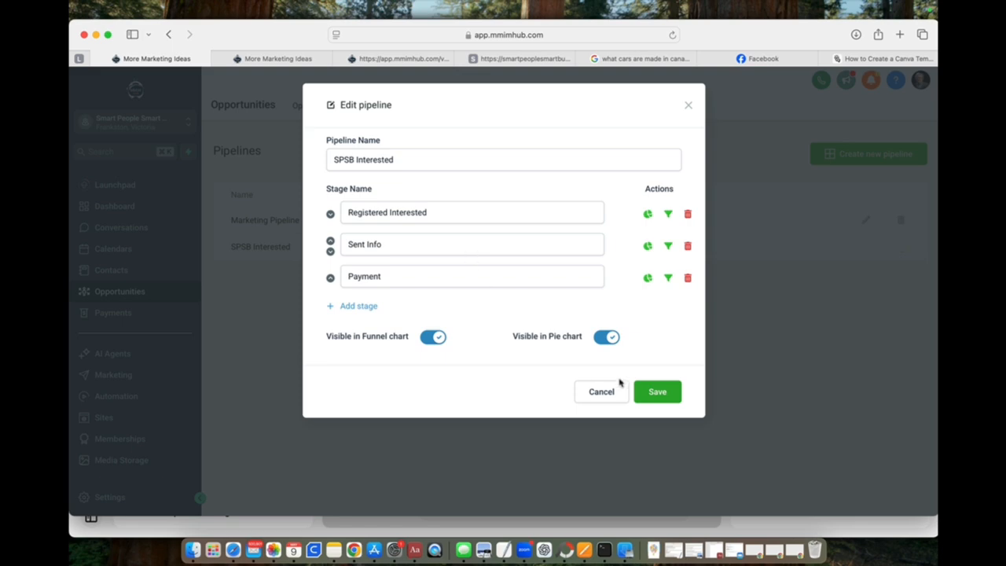
pyautogui.click(664, 395)
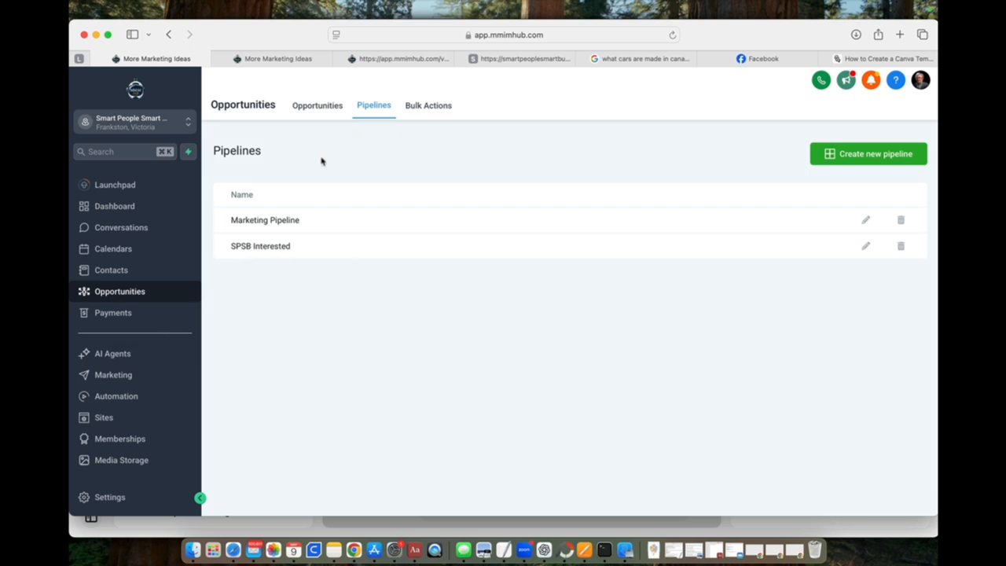
pyautogui.click(331, 108)
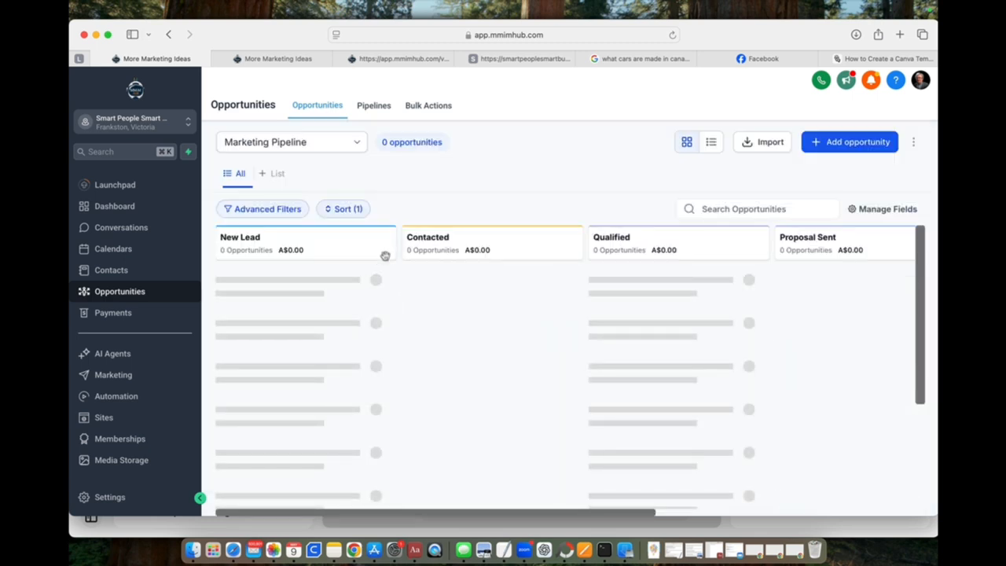
pyautogui.click(358, 142)
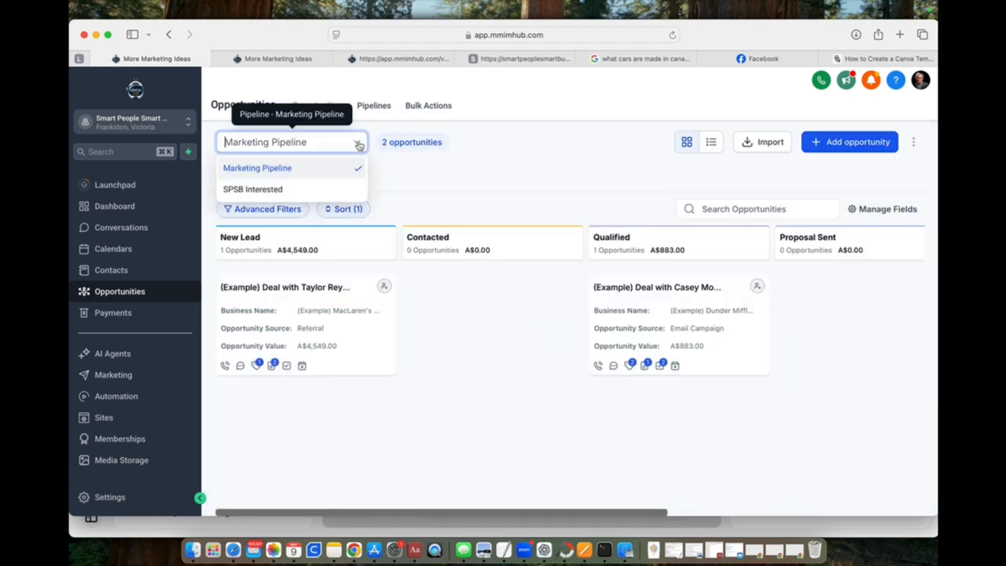
pyautogui.click(269, 191)
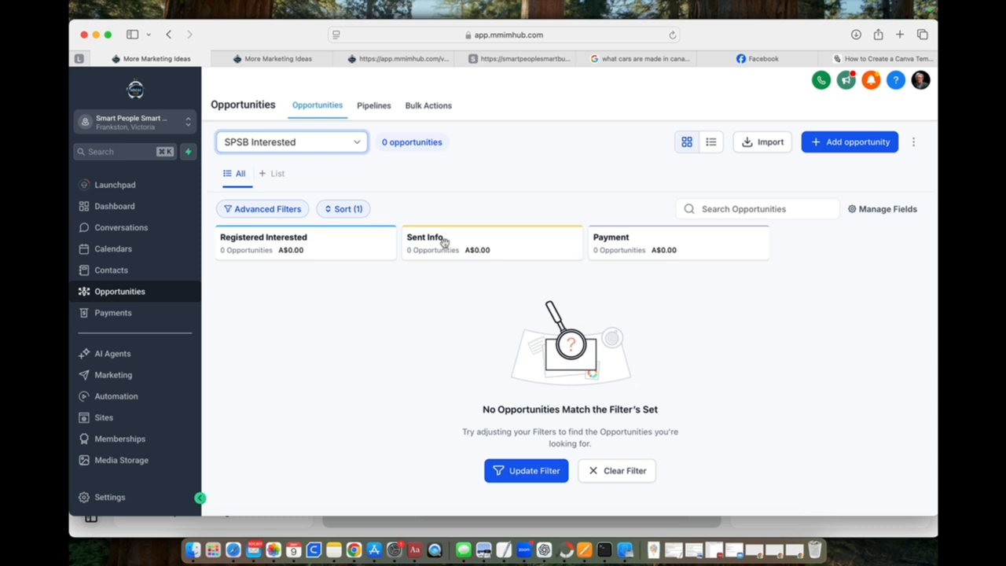
# Step: Create a new automation workflow from scratch
pyautogui.click(120, 399)
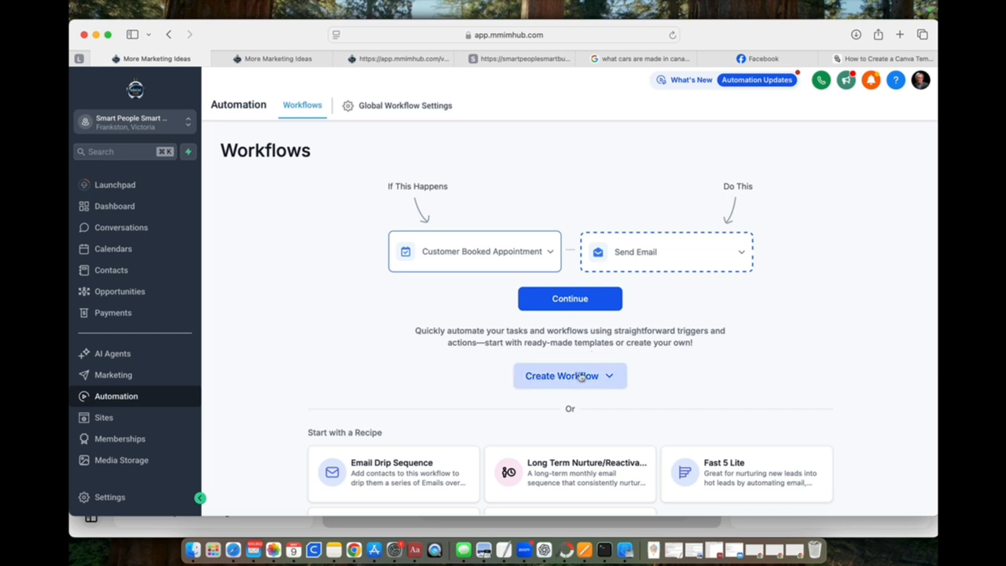
pyautogui.click(583, 375)
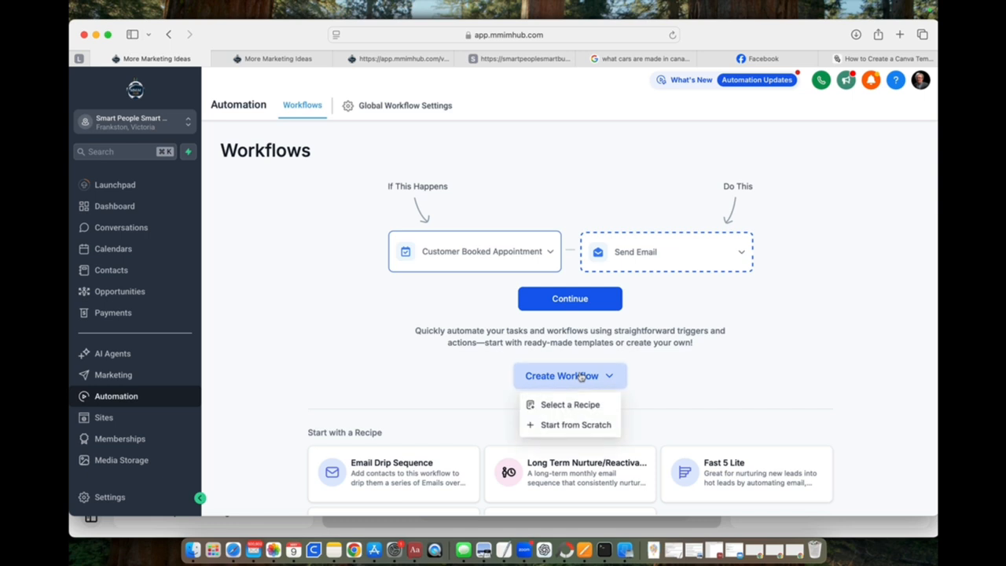
pyautogui.click(572, 426)
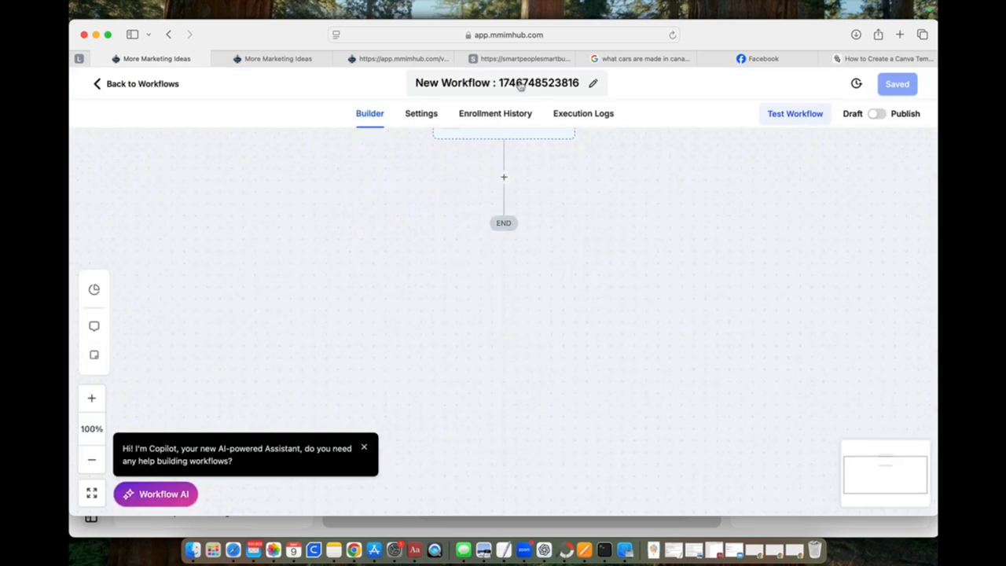
# Step: Rename the new workflow "SPSM Interested"
pyautogui.click(519, 85)
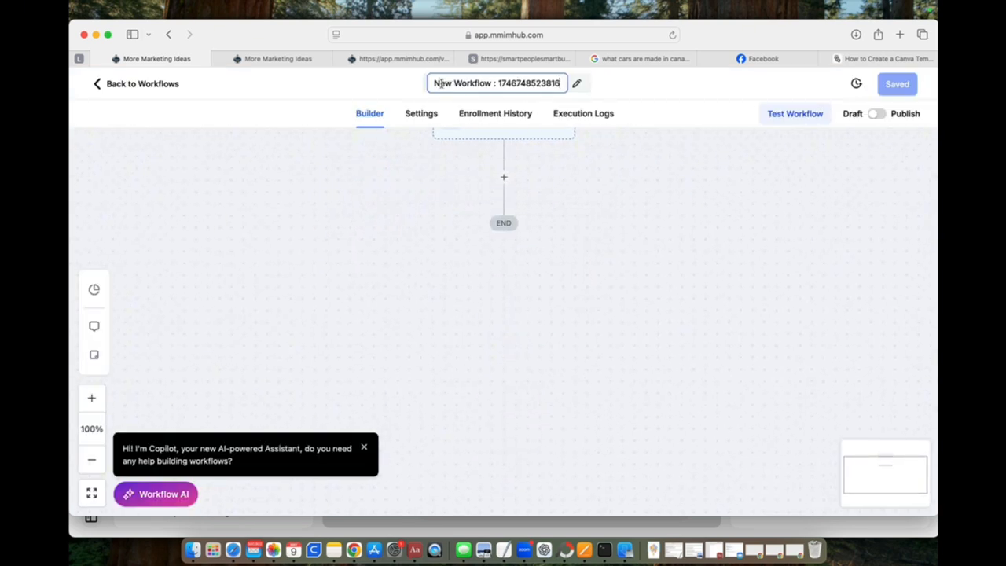
pyautogui.moveTo(438, 83); pyautogui.dragTo(577, 95)
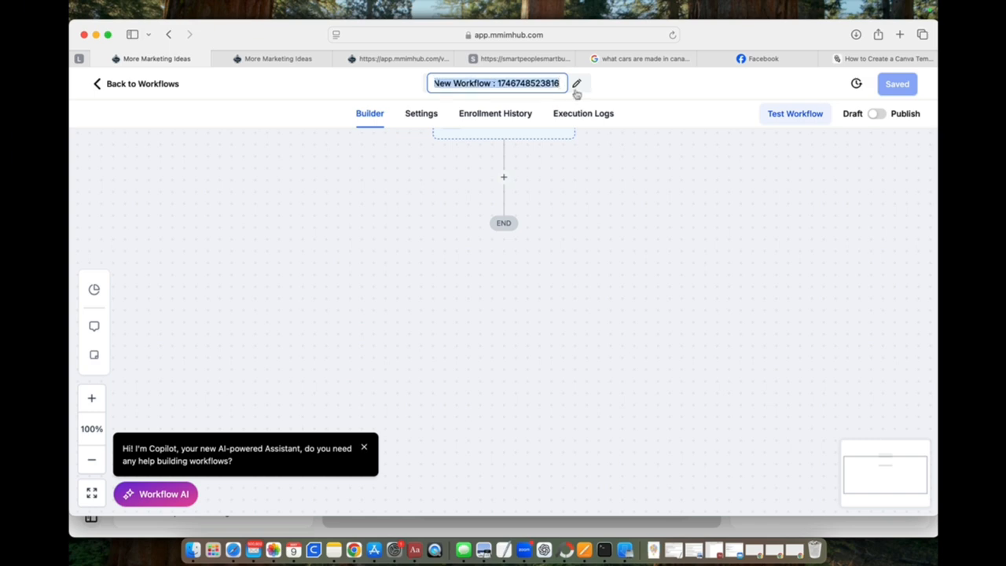
pyautogui.write('SPSM')
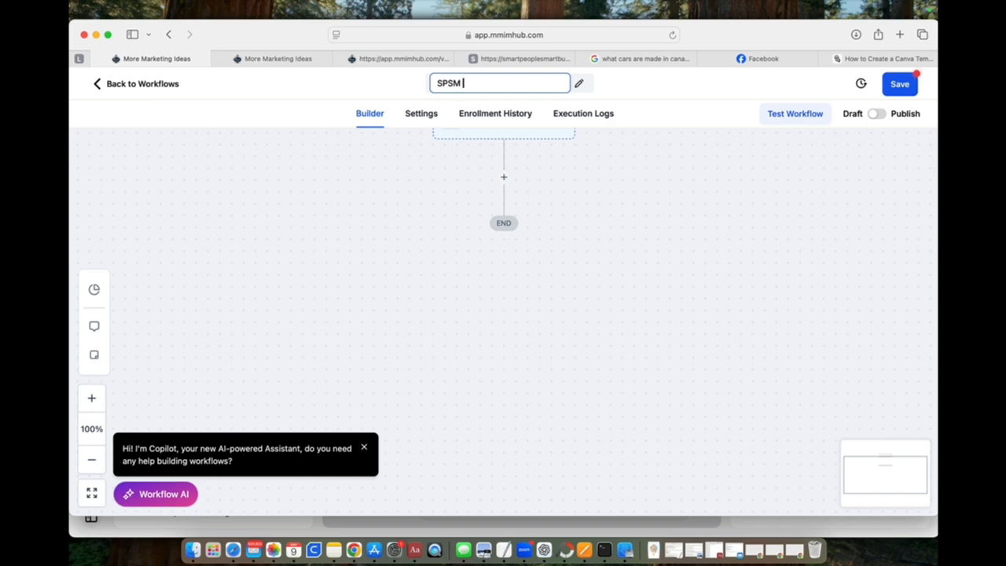
pyautogui.write(' Interested')
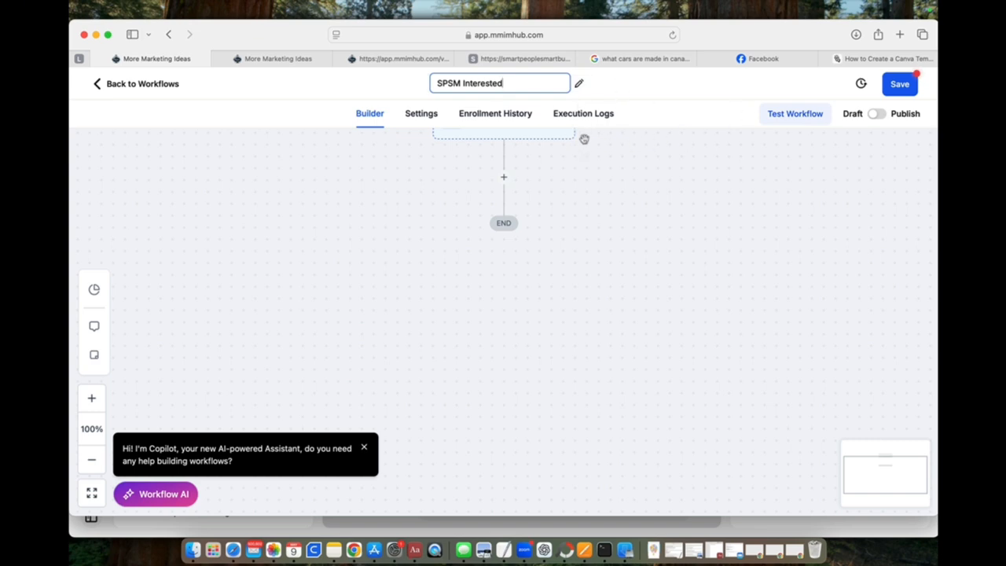
pyautogui.click(611, 150)
# Step: Add a workflow trigger by searching for "for" and choosing the Form Submitted trigger
pyautogui.scroll(1, 531, 172)
pyautogui.scroll(2, 532, 172)
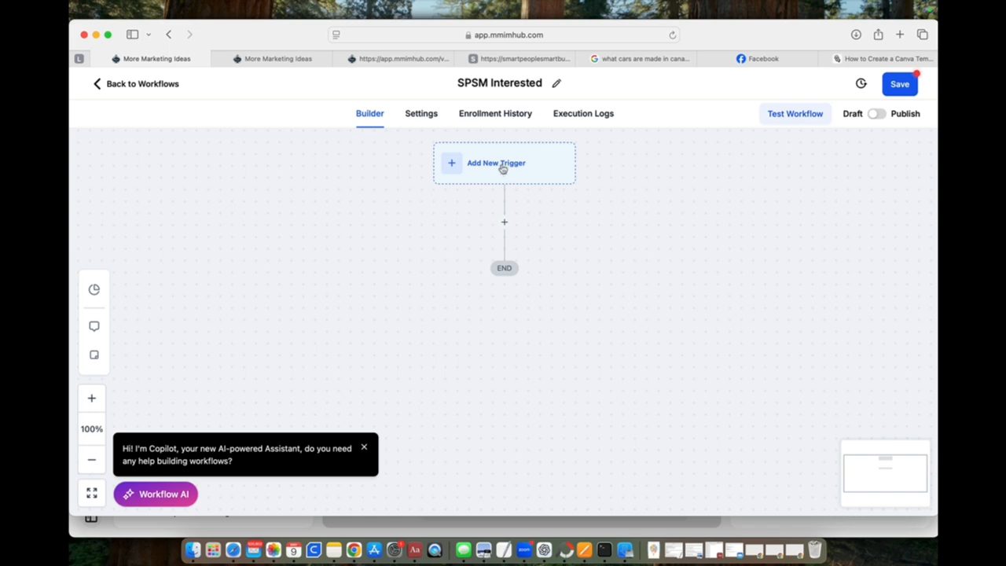
pyautogui.click(502, 165)
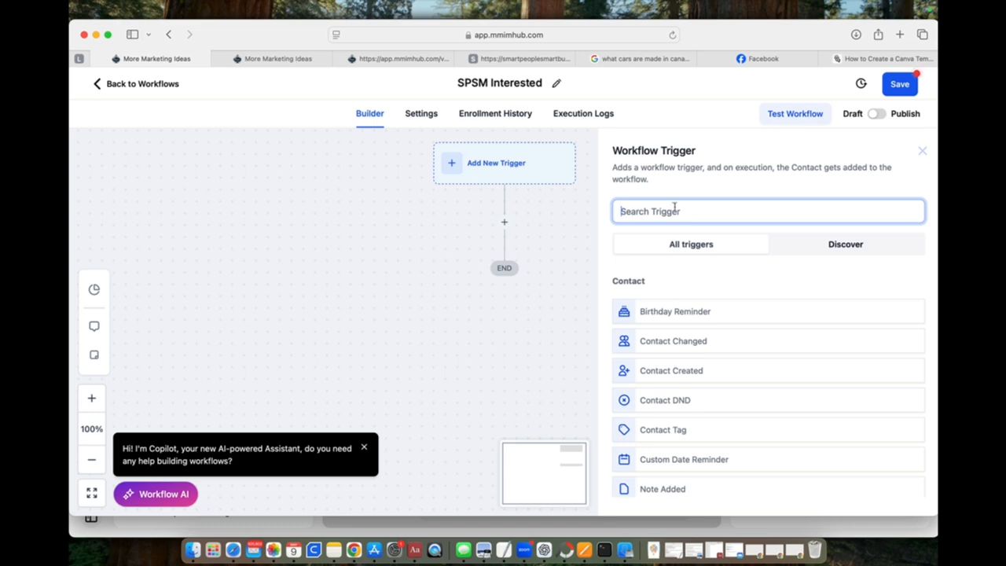
pyautogui.write('fo')
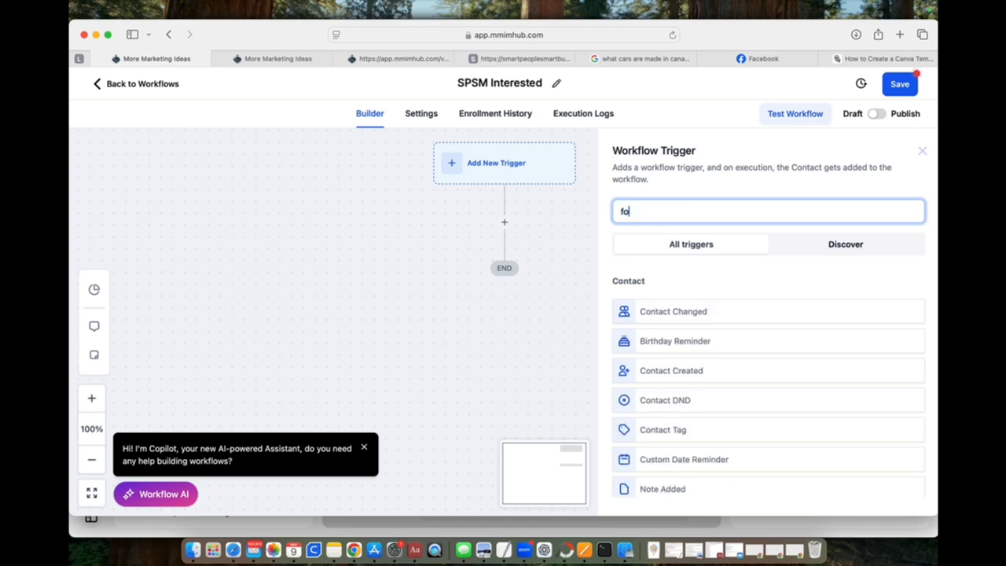
pyautogui.write('r')
pyautogui.click(674, 312)
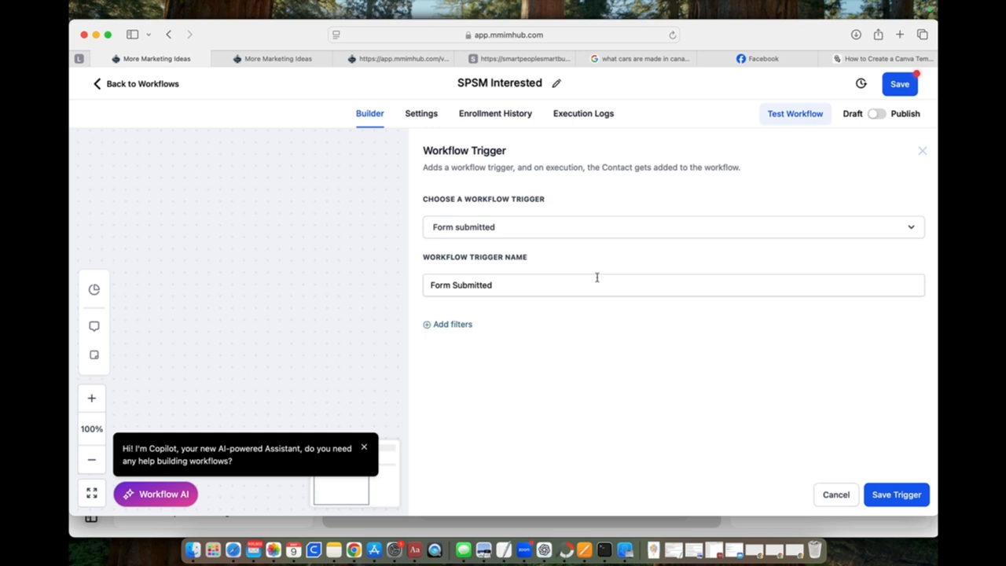
# Step: Filter the Form Submitted trigger so that Form is SPSB Registration, and save the trigger
pyautogui.click(453, 326)
pyautogui.click(470, 339)
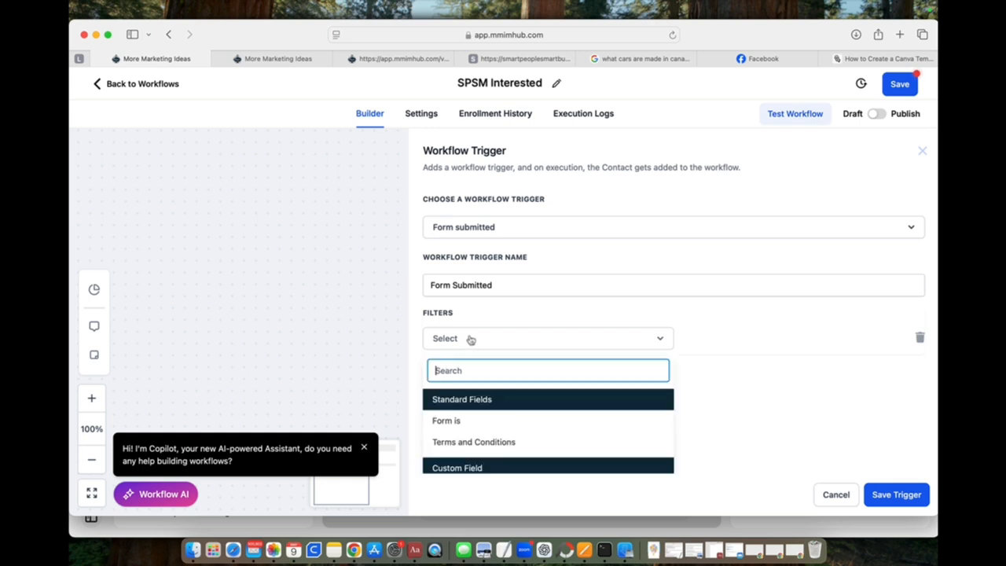
pyautogui.click(451, 422)
pyautogui.click(735, 339)
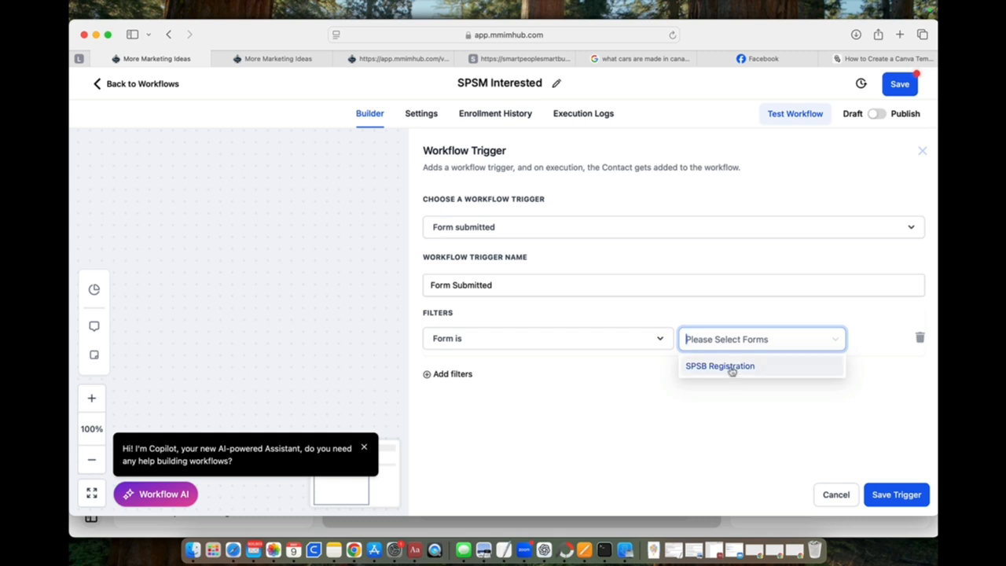
pyautogui.click(732, 367)
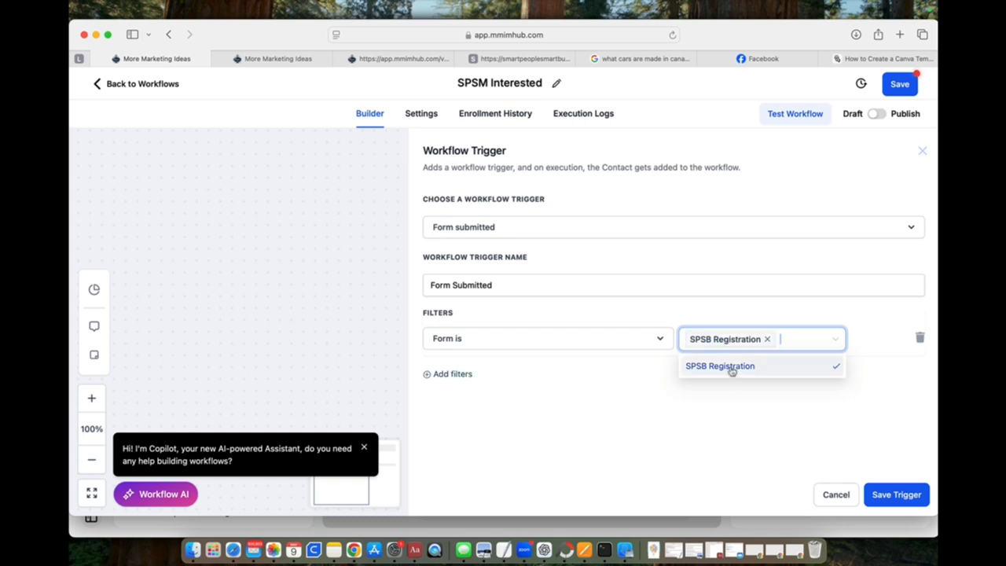
pyautogui.click(896, 497)
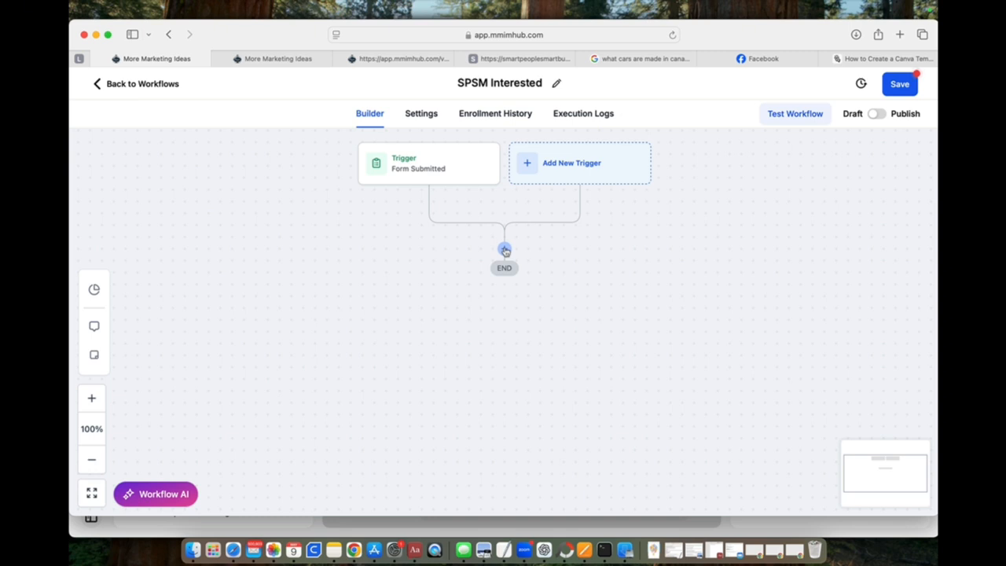
# Step: Add an Add Contact Tag action below the Form Submitted trigger, searching the actions for "tag"
pyautogui.click(505, 250)
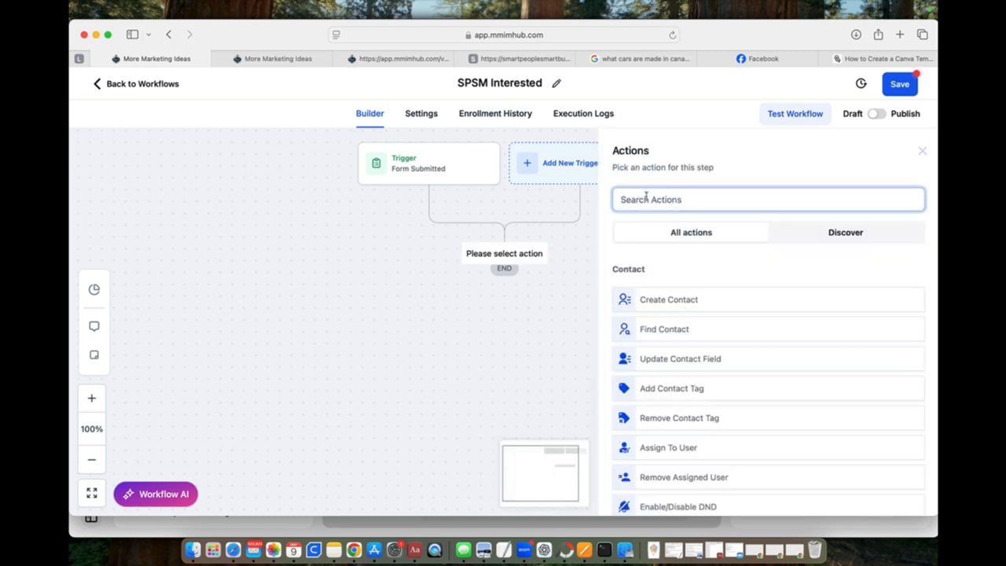
pyautogui.write('ta')
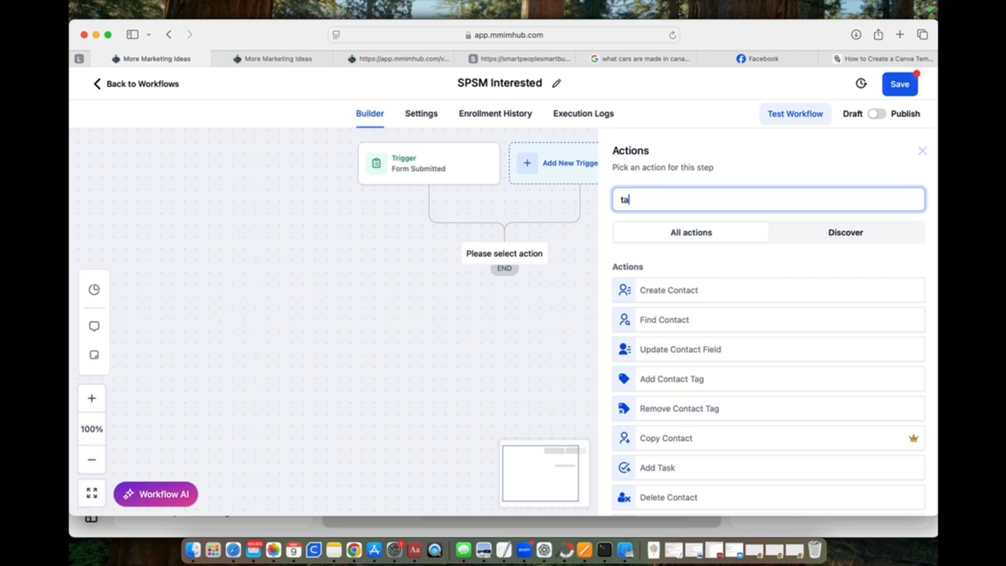
pyautogui.write('g')
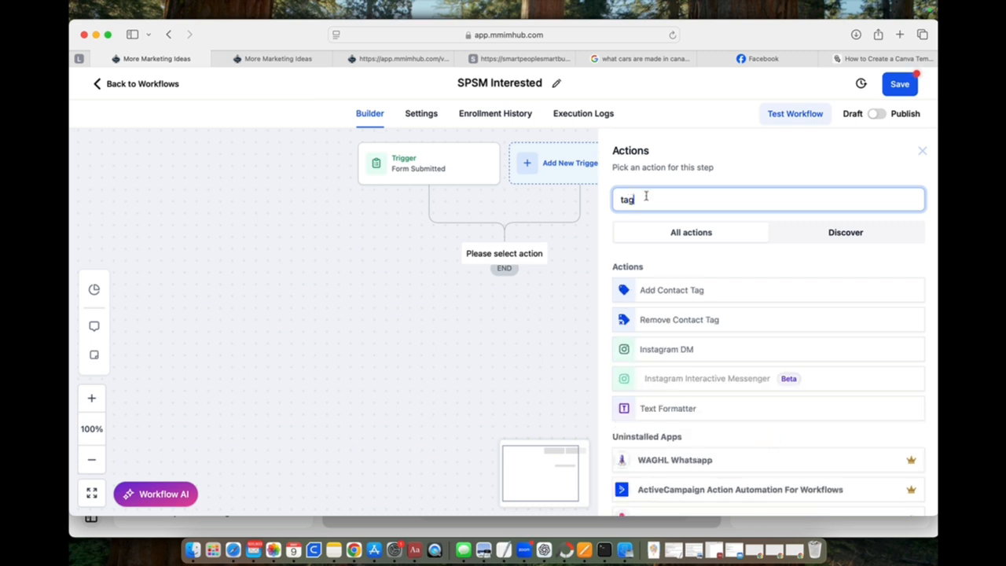
pyautogui.click(667, 292)
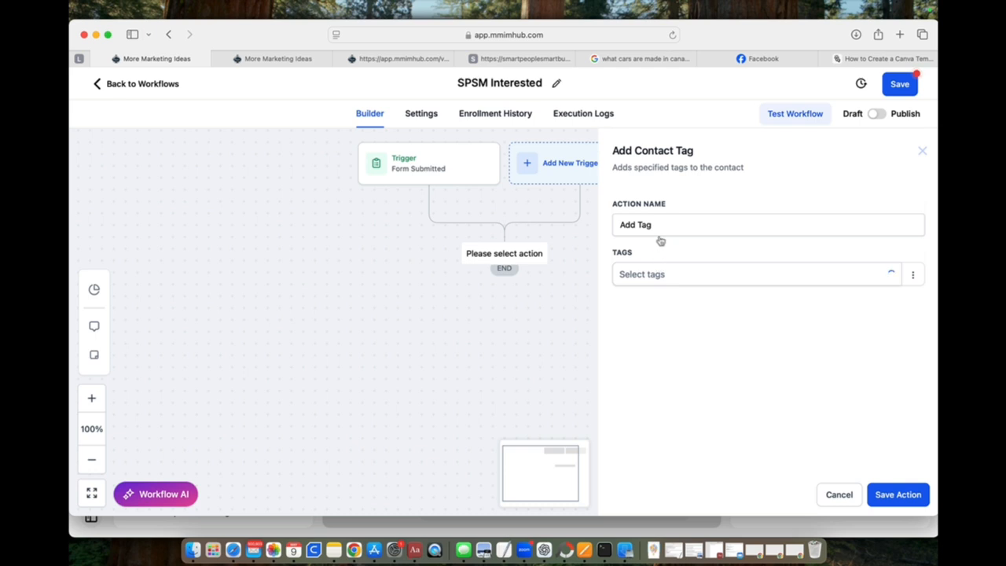
pyautogui.click(649, 277)
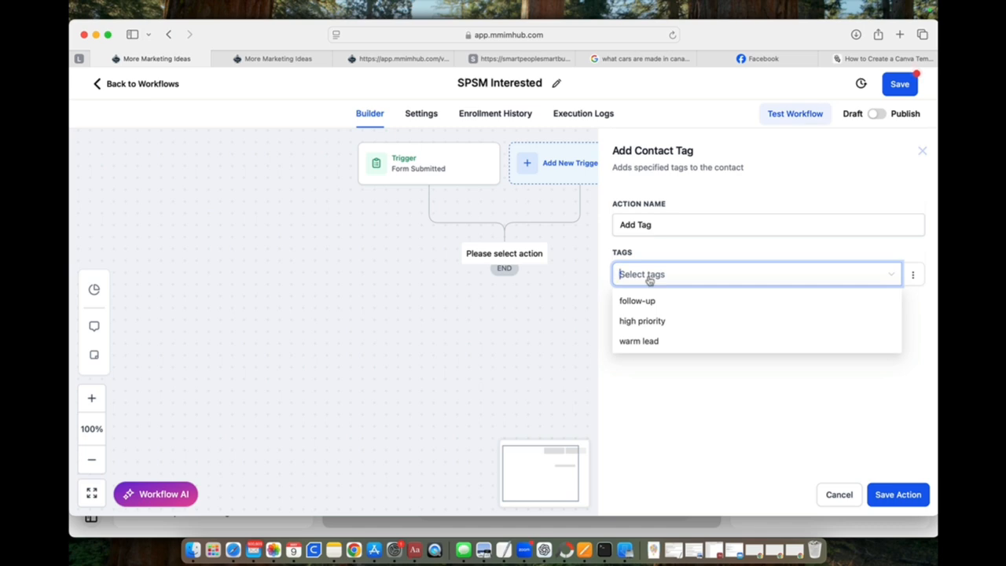
pyautogui.write('in')
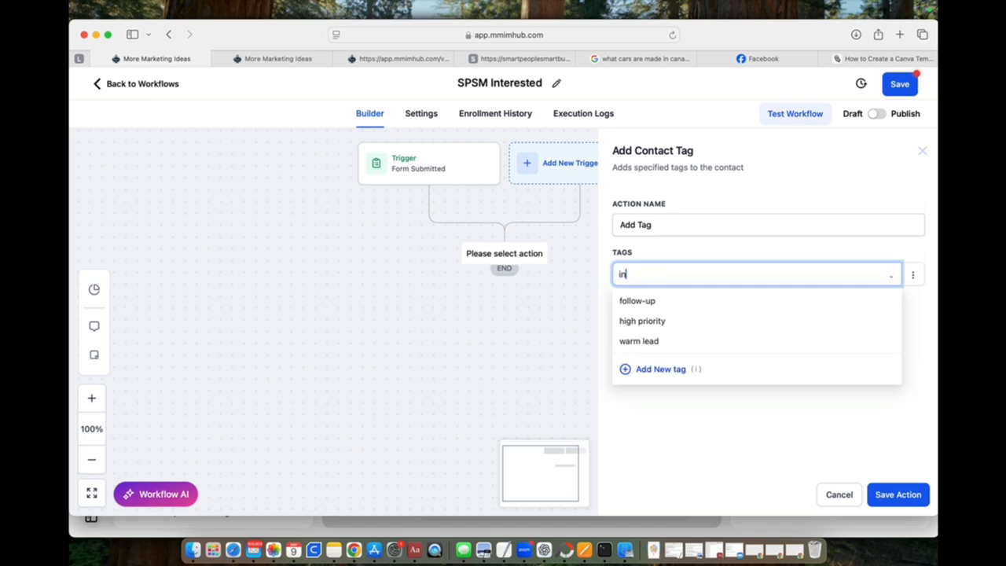
pyautogui.write('terested')
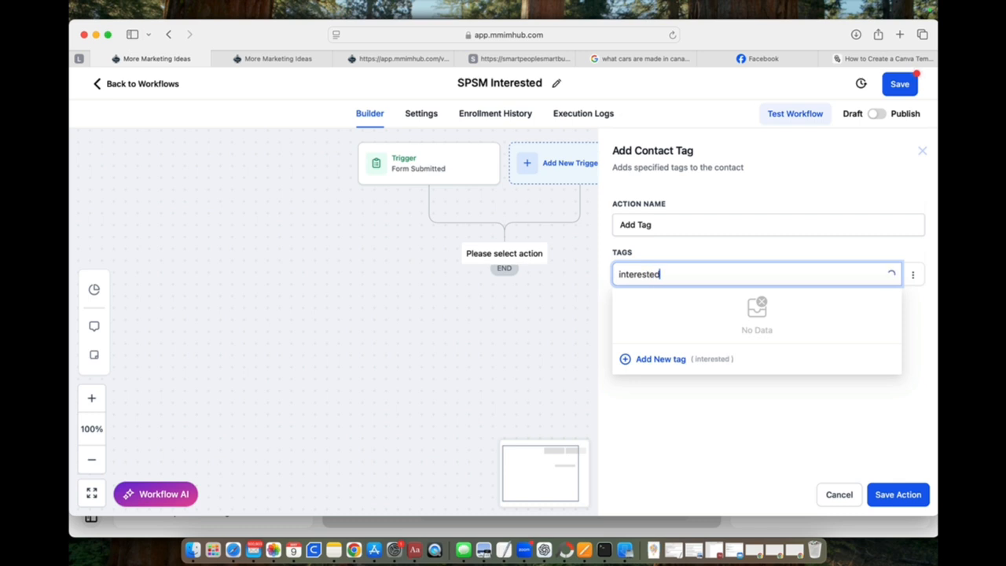
pyautogui.click(661, 360)
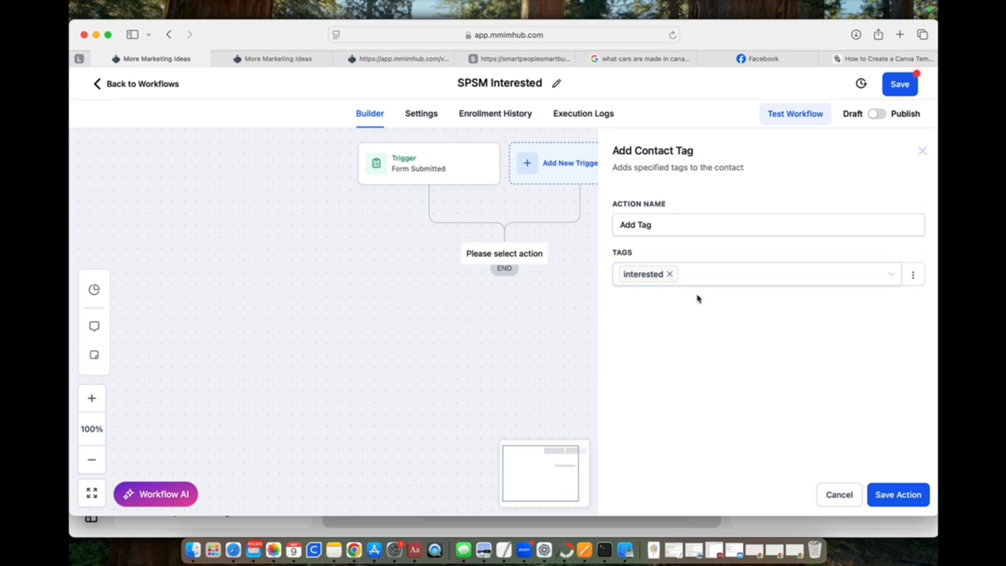
pyautogui.click(653, 275)
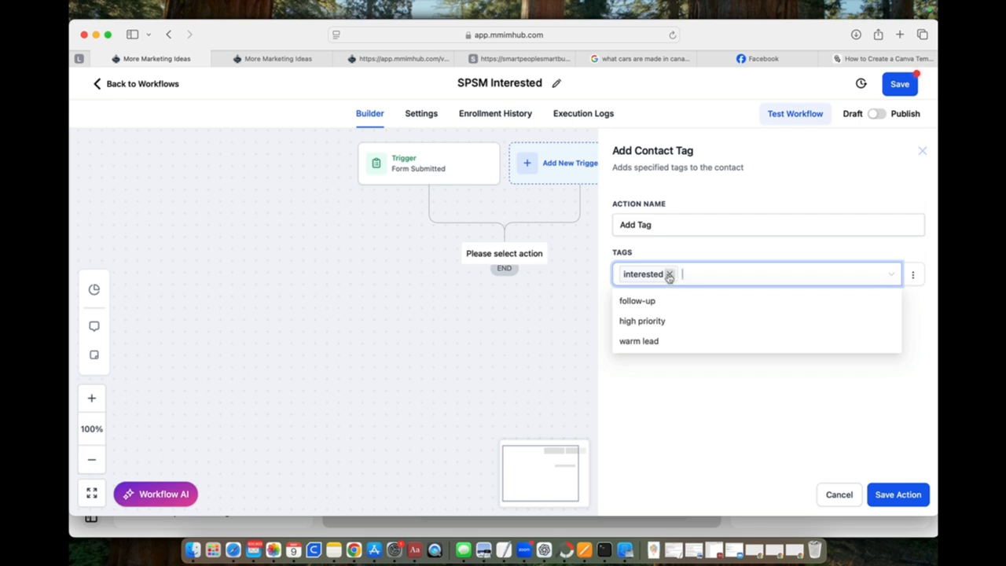
pyautogui.click(669, 275)
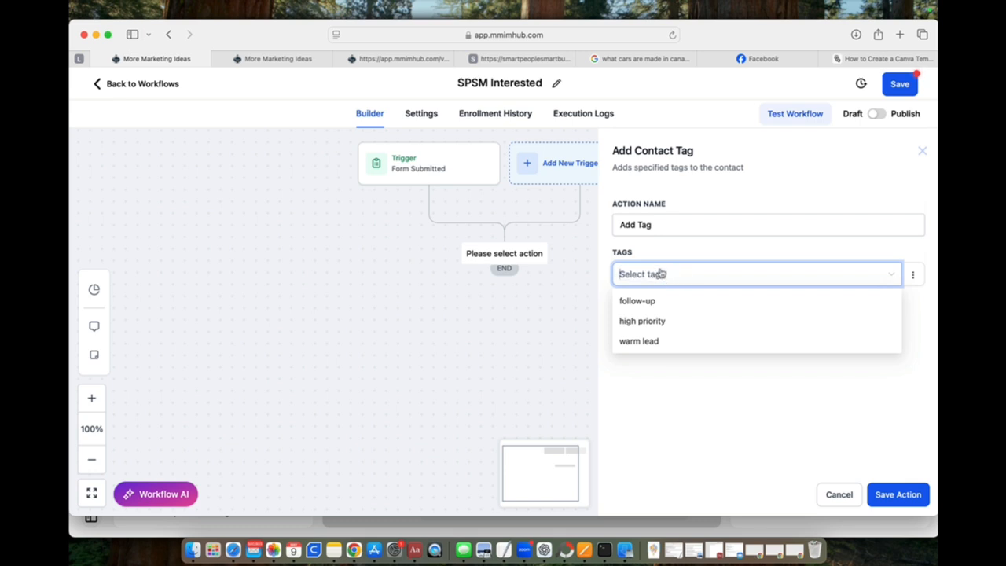
# Step: Create the new tag "SPSB Interested" for the Add Tag action and save the action
pyautogui.write('SPS')
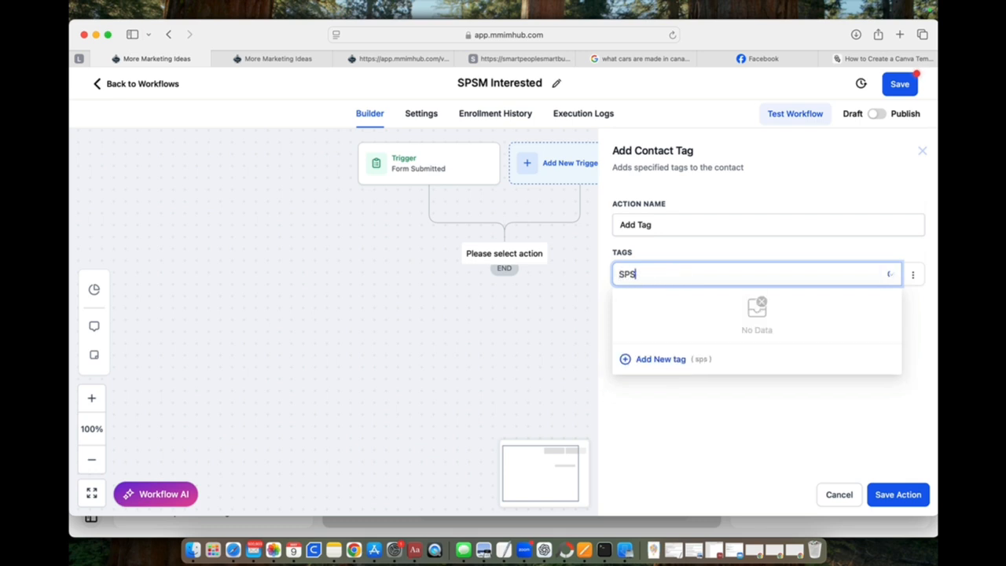
pyautogui.write('B Interested')
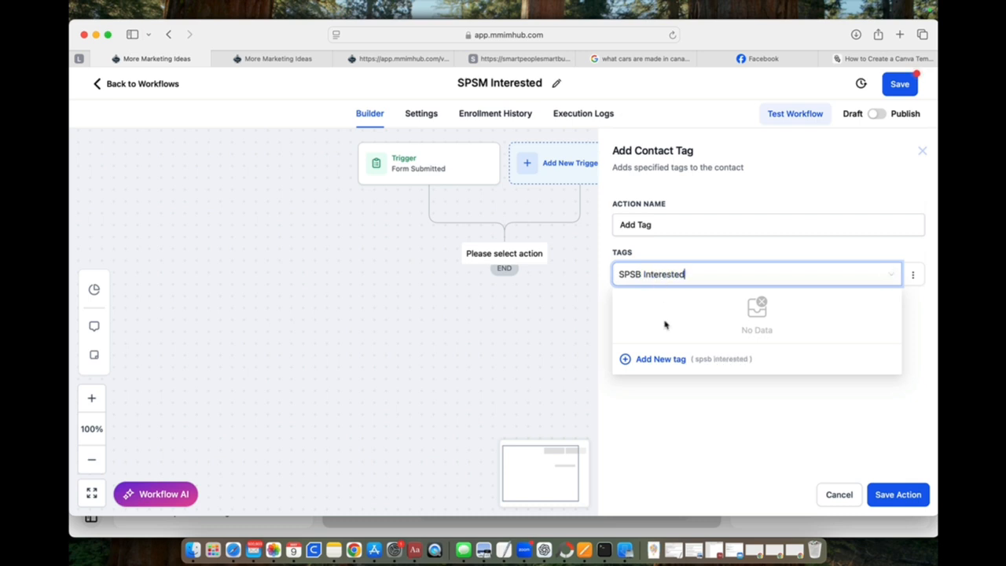
pyautogui.click(665, 359)
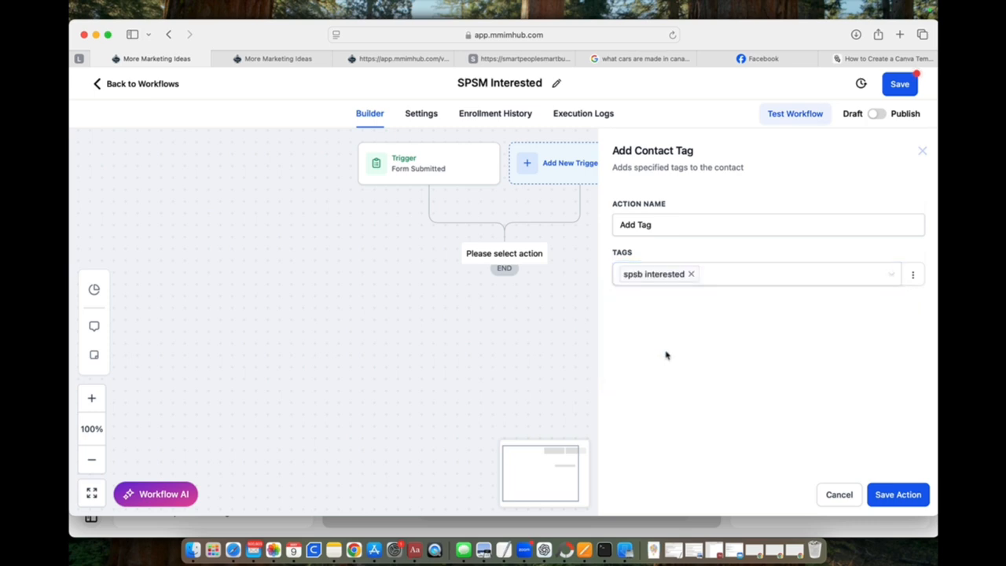
pyautogui.click(899, 496)
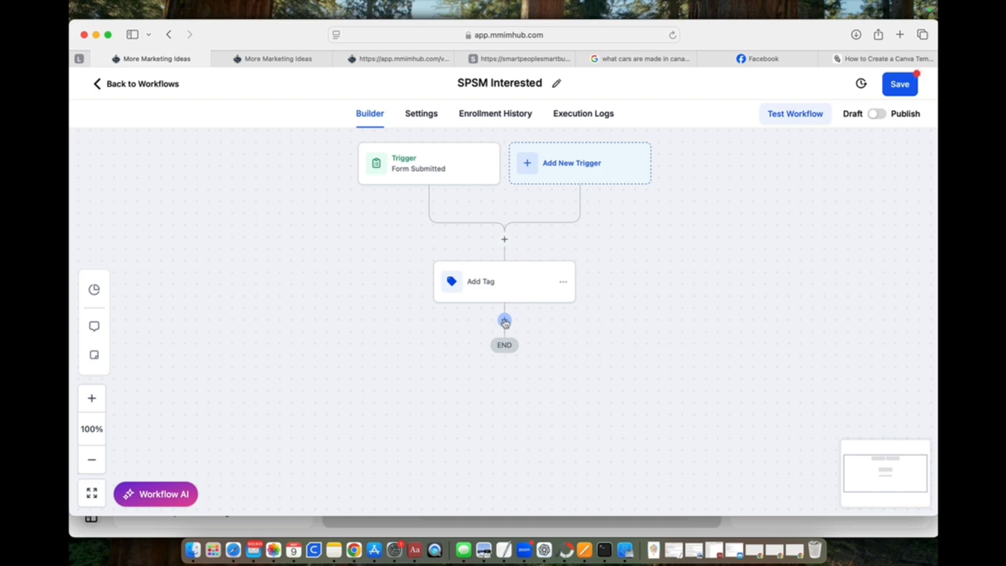
# Step: Add a Create/Update Opportunity action after the Add Tag action, searching the actions for "opp"
pyautogui.click(504, 322)
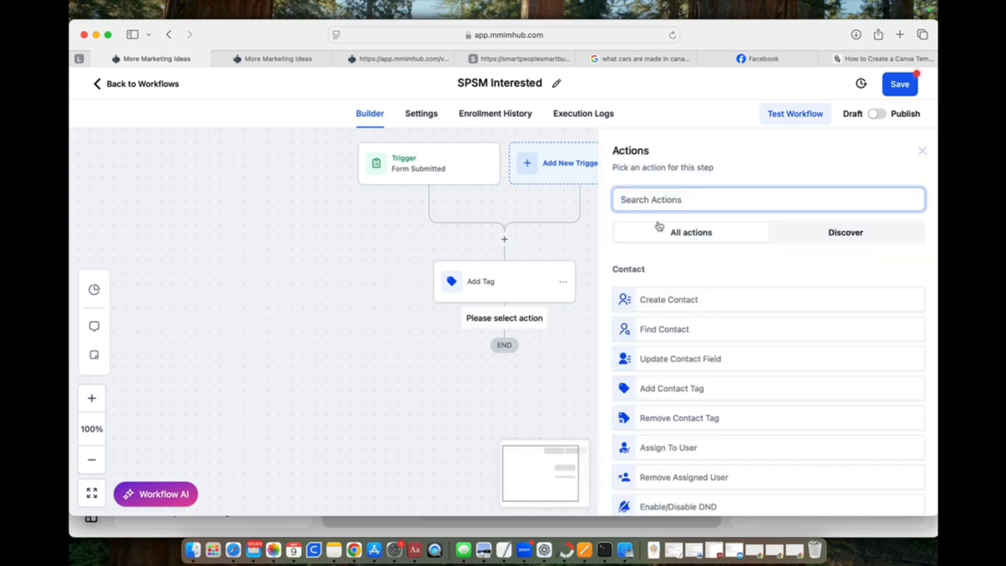
pyautogui.write('pipe')
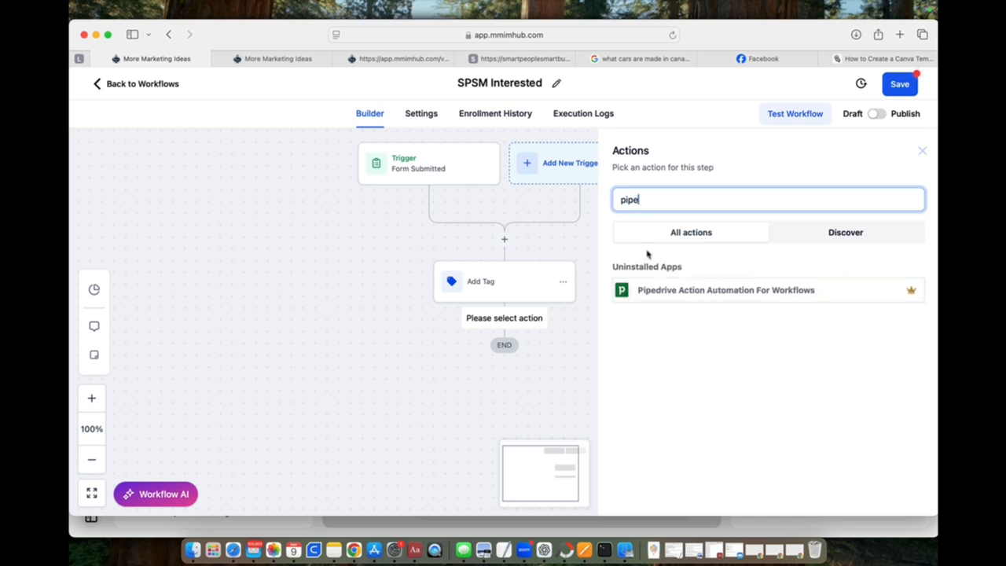
pyautogui.moveTo(645, 199); pyautogui.dragTo(614, 196)
pyautogui.write('o')
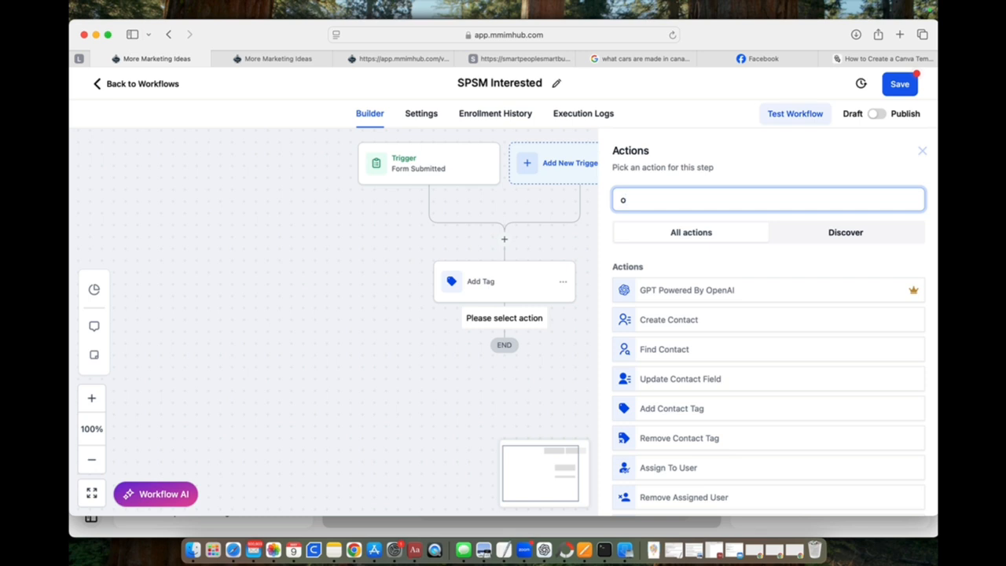
pyautogui.press('BackSpace')
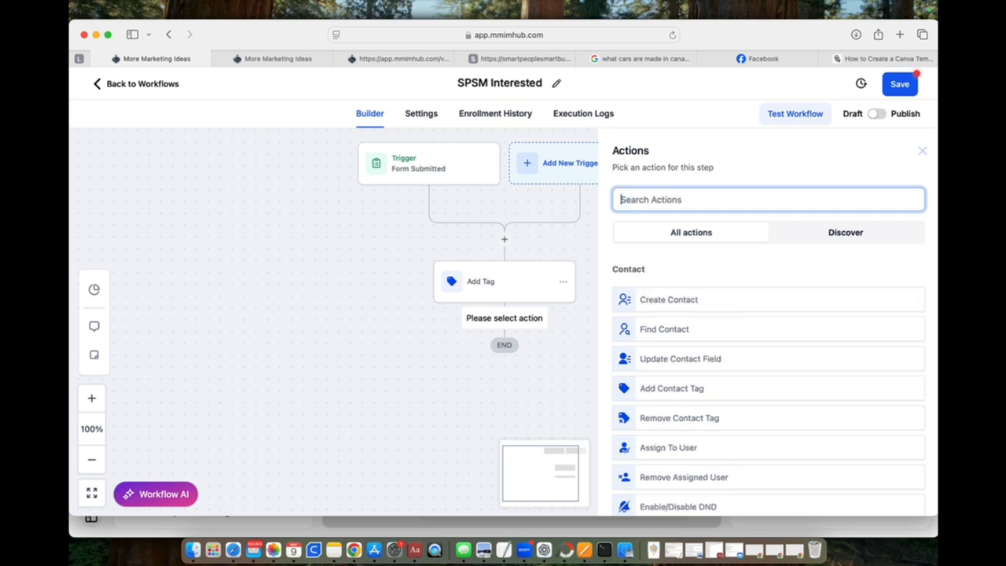
pyautogui.write('opp')
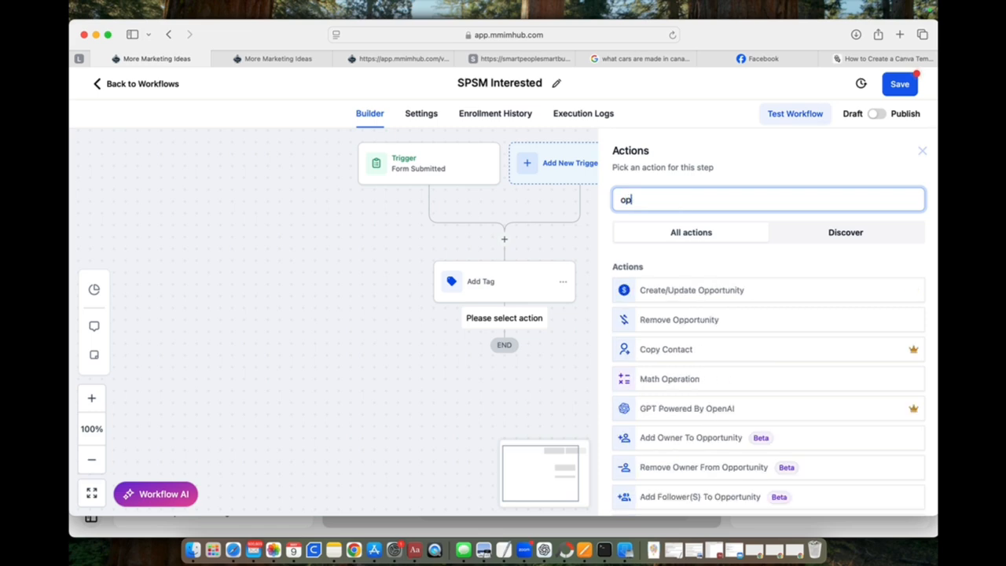
pyautogui.click(666, 292)
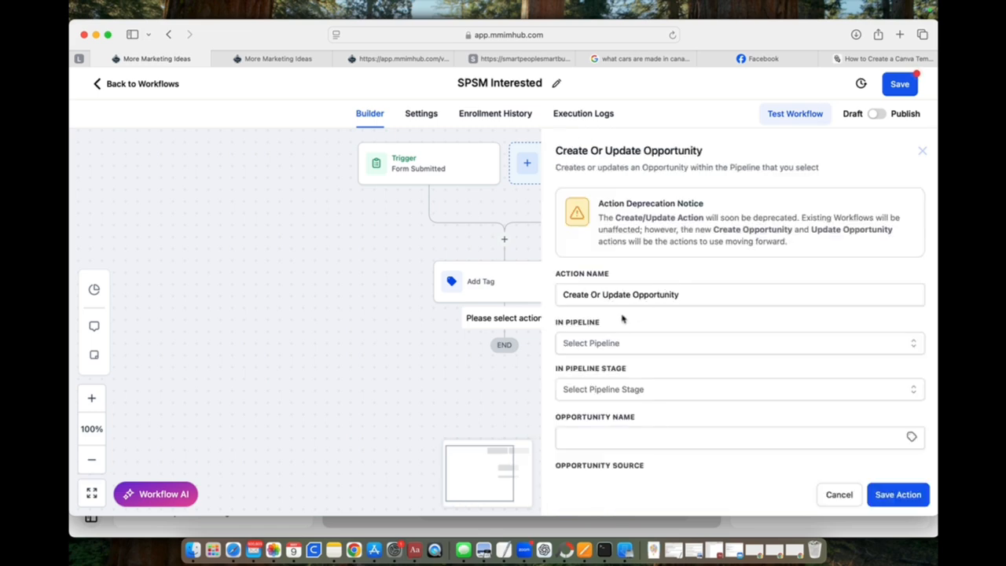
# Step: Set the opportunity action's pipeline to SPSB Interested and its pipeline stage to Registered Interested
pyautogui.click(603, 345)
pyautogui.click(603, 343)
pyautogui.click(602, 346)
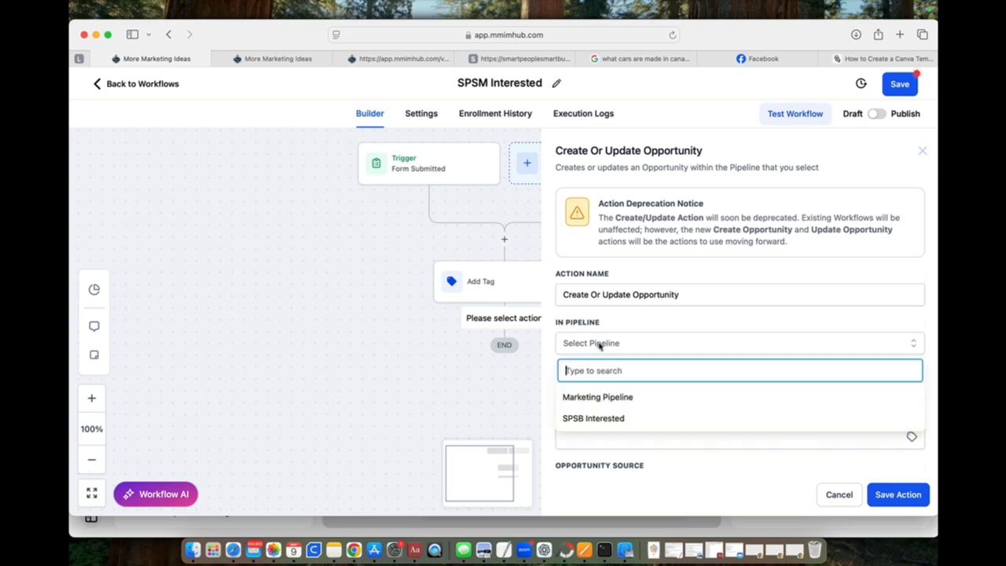
pyautogui.click(591, 419)
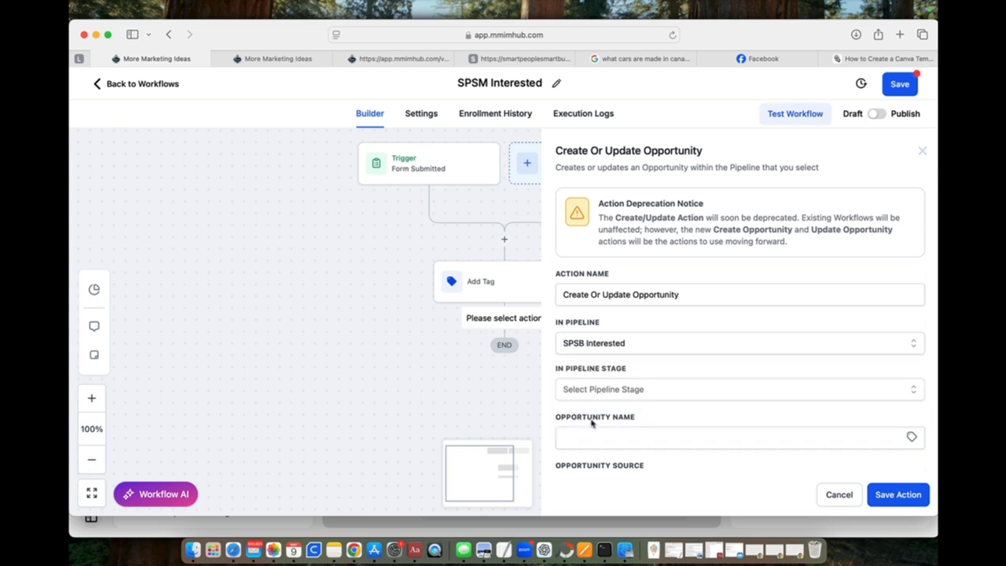
pyautogui.click(597, 392)
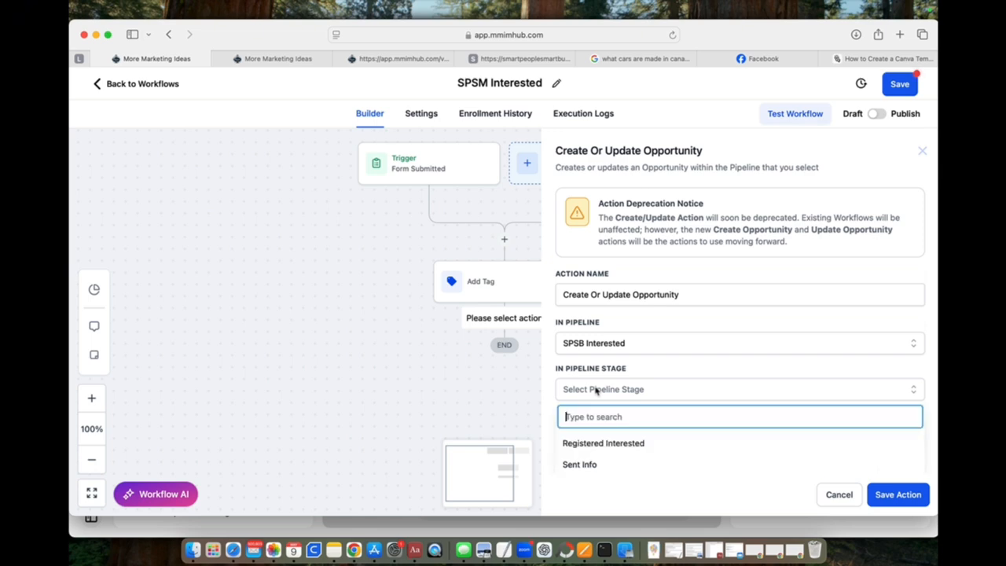
pyautogui.click(593, 445)
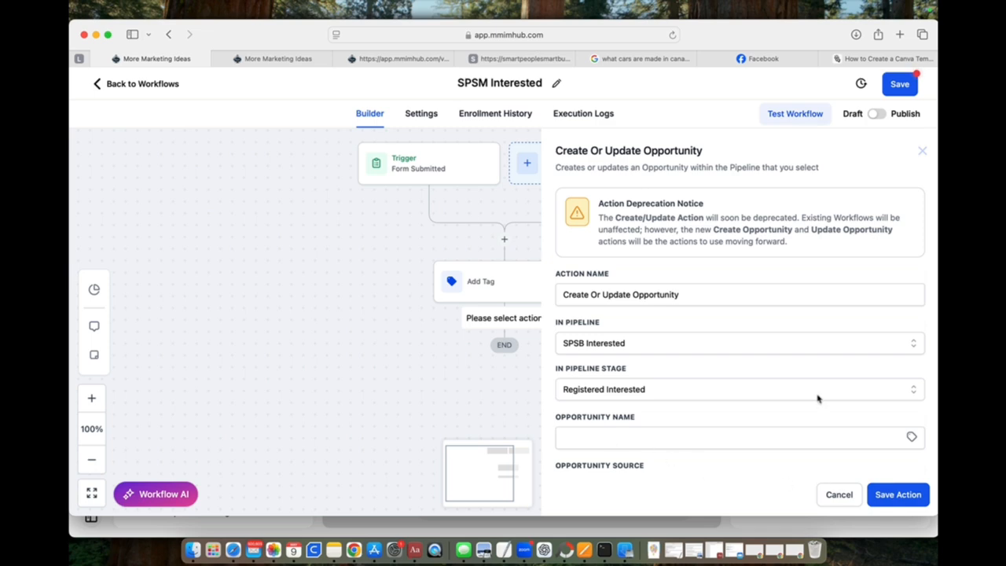
# Step: Set the opportunity source to "web form" and save the opportunity action
pyautogui.scroll(-2, 818, 399)
pyautogui.scroll(-2, 818, 399)
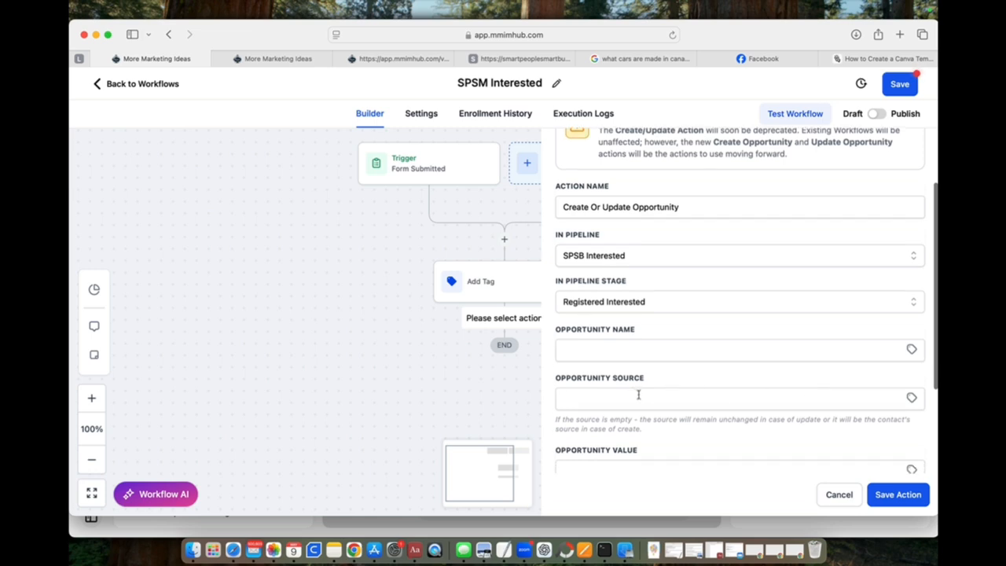
pyautogui.click(610, 398)
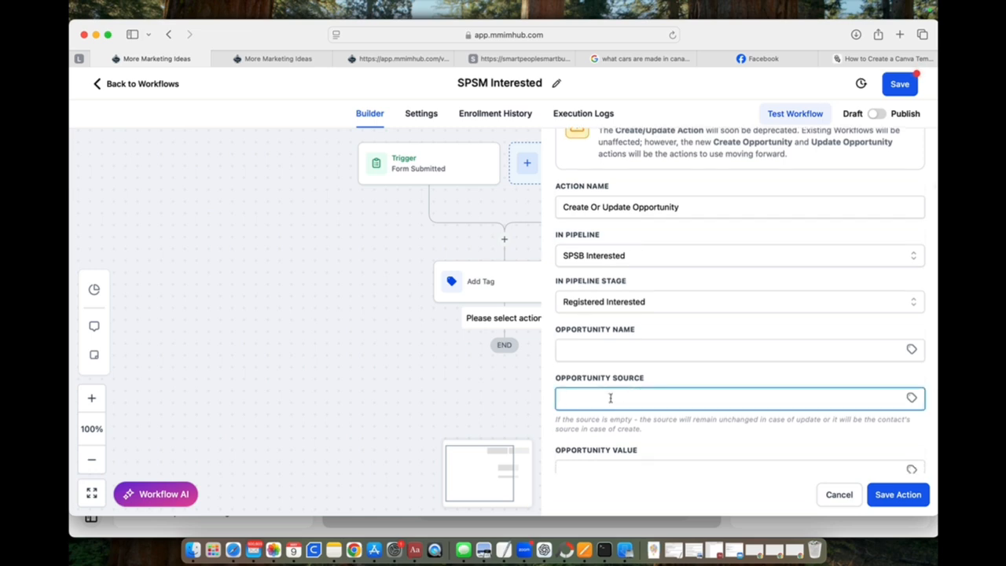
pyautogui.write('web for')
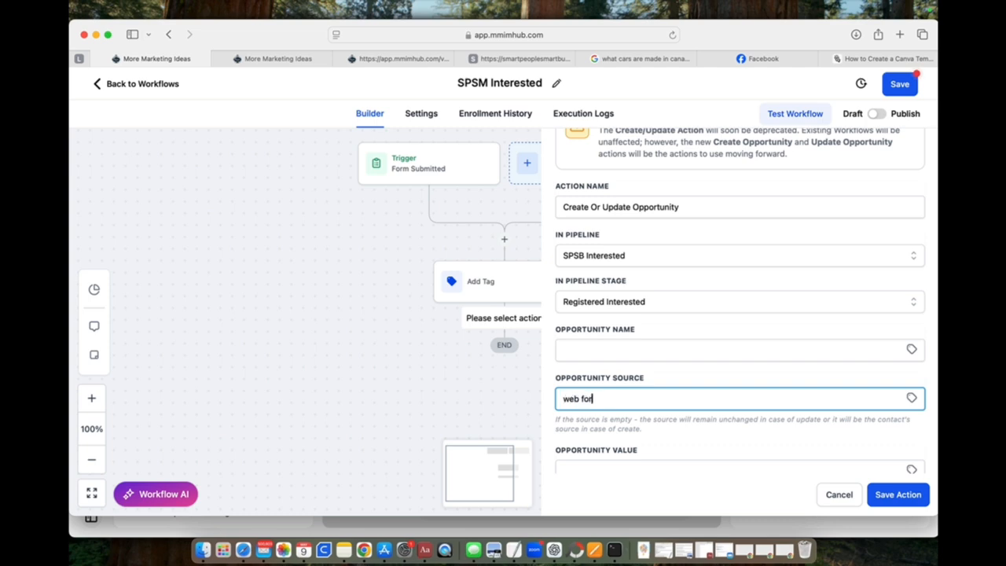
pyautogui.write('m')
pyautogui.click(907, 496)
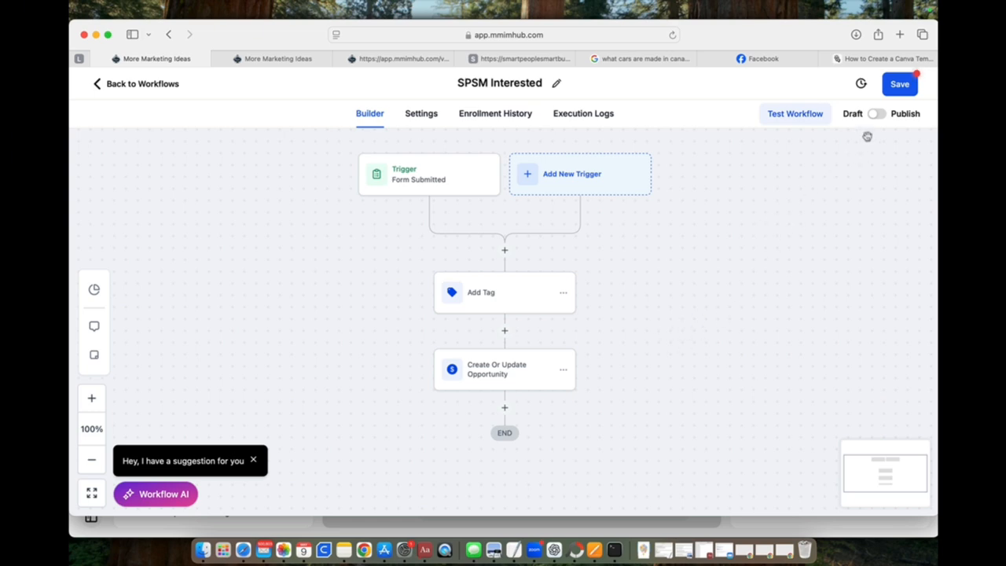
# Step: Save the workflow, switch it from Draft to Publish, and save it again
pyautogui.click(904, 91)
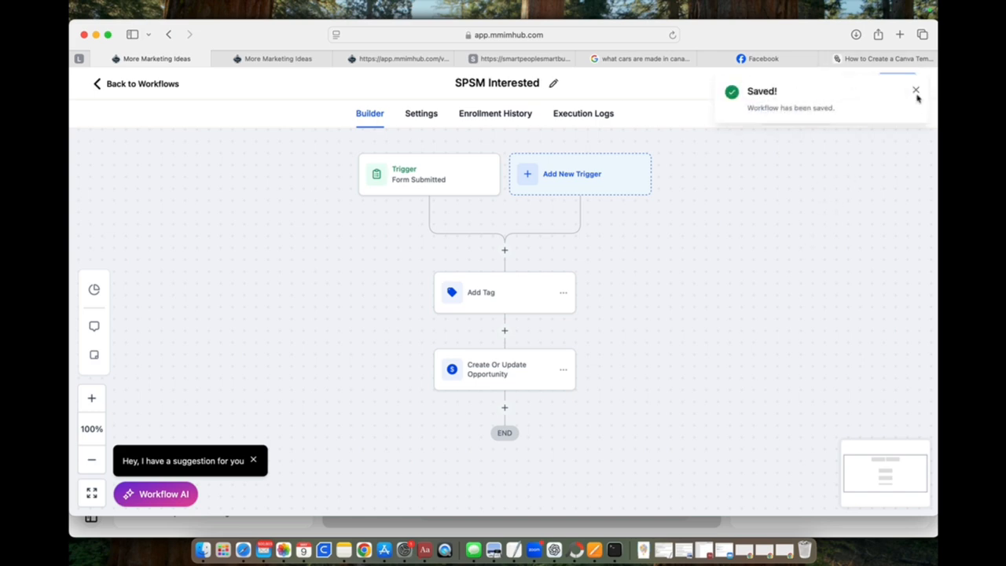
pyautogui.click(916, 92)
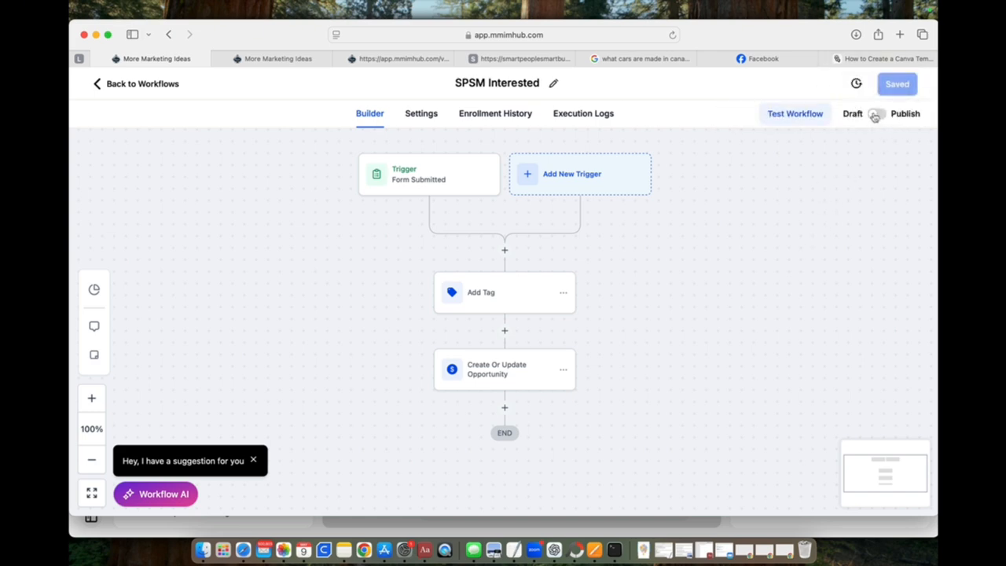
pyautogui.click(876, 114)
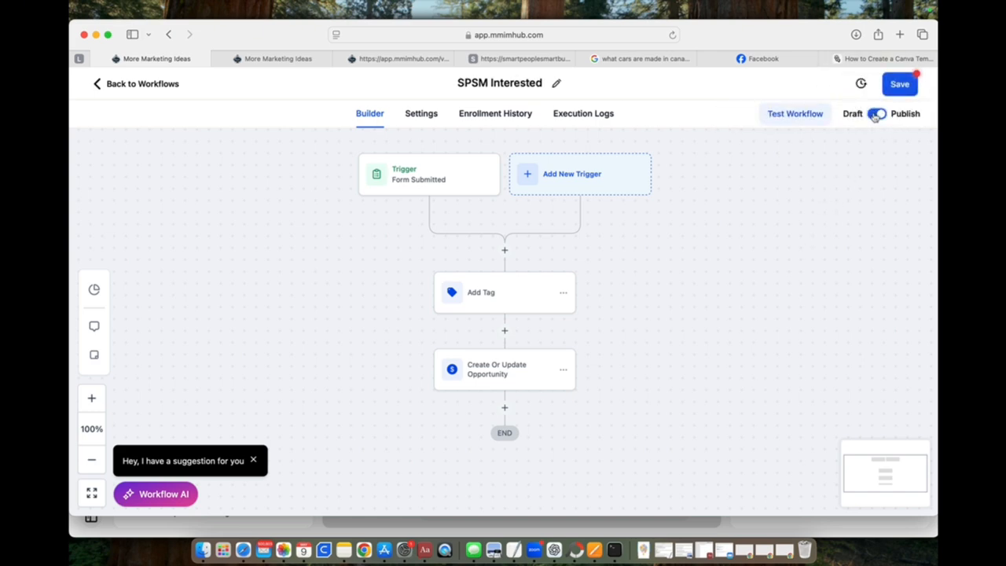
pyautogui.click(901, 85)
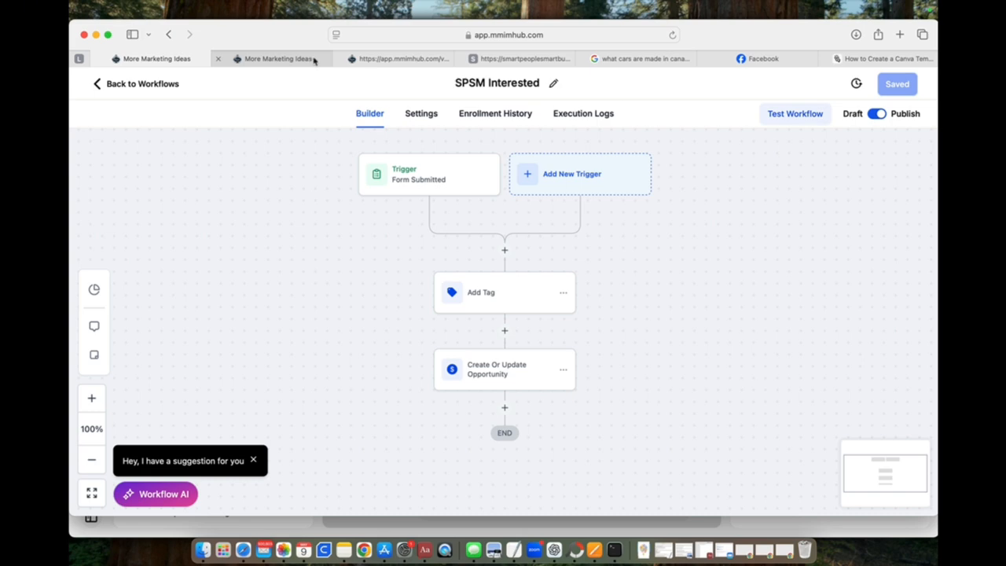
# Step: Load the live smartpeoplesmartbusiness.com site in the tab that holds the packages page preview
pyautogui.click(391, 59)
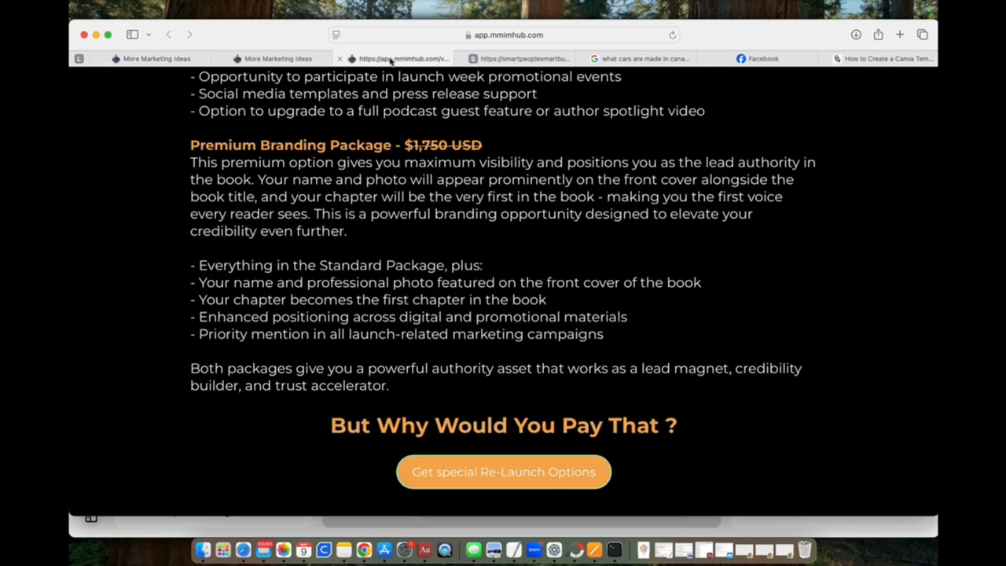
pyautogui.scroll(5, 393, 193)
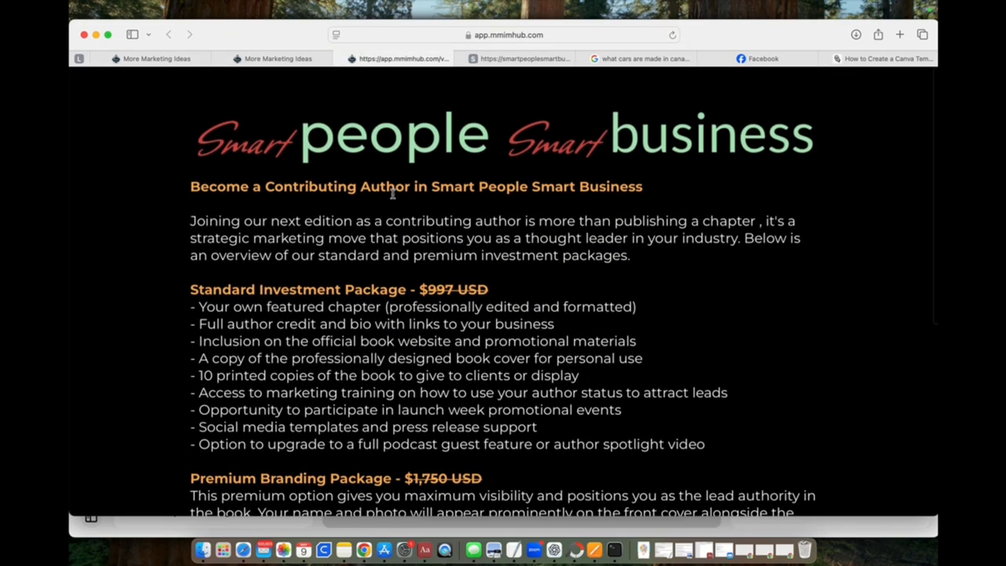
pyautogui.click(541, 36)
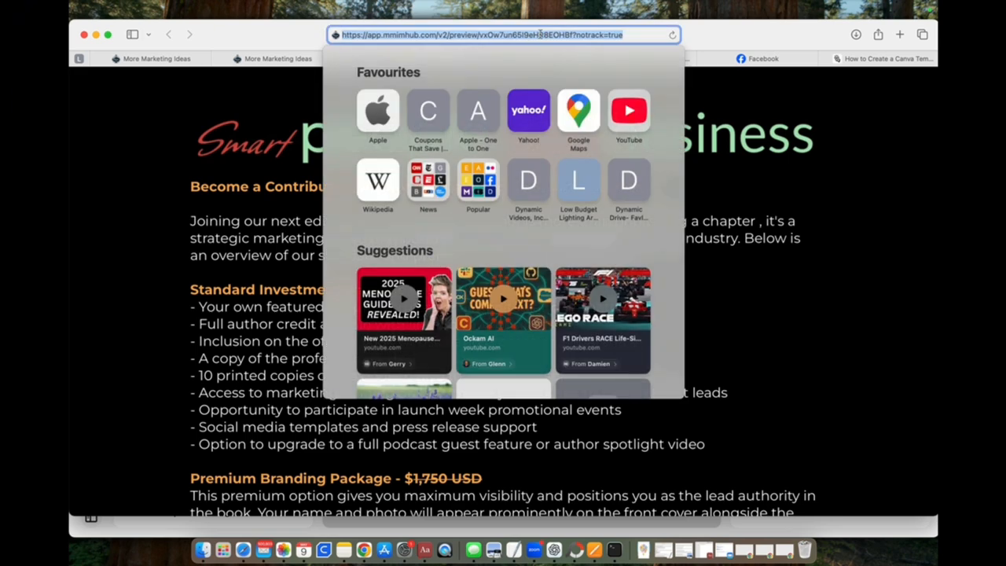
pyautogui.write('smartpeoplesmartbusiness.com')
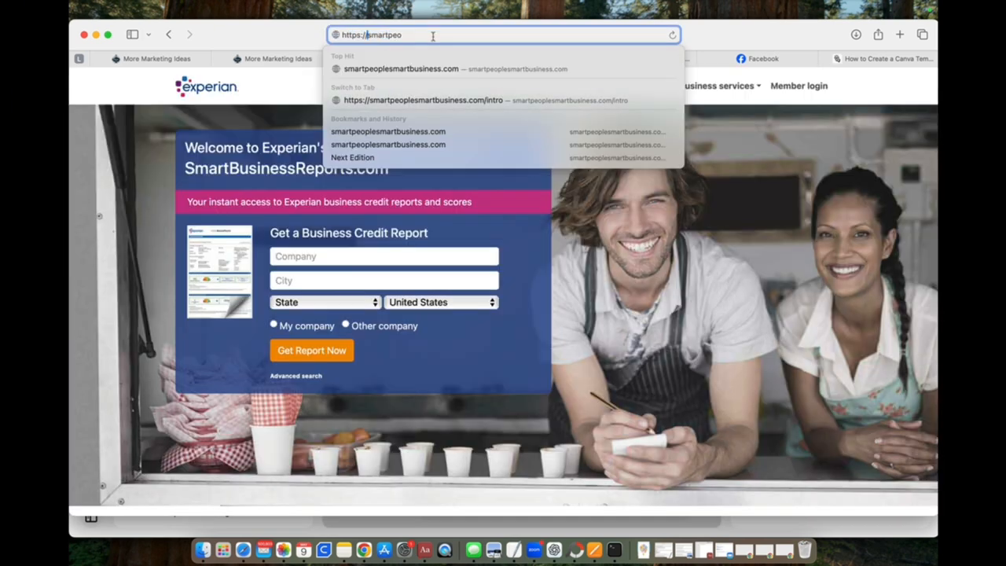
pyautogui.click(413, 71)
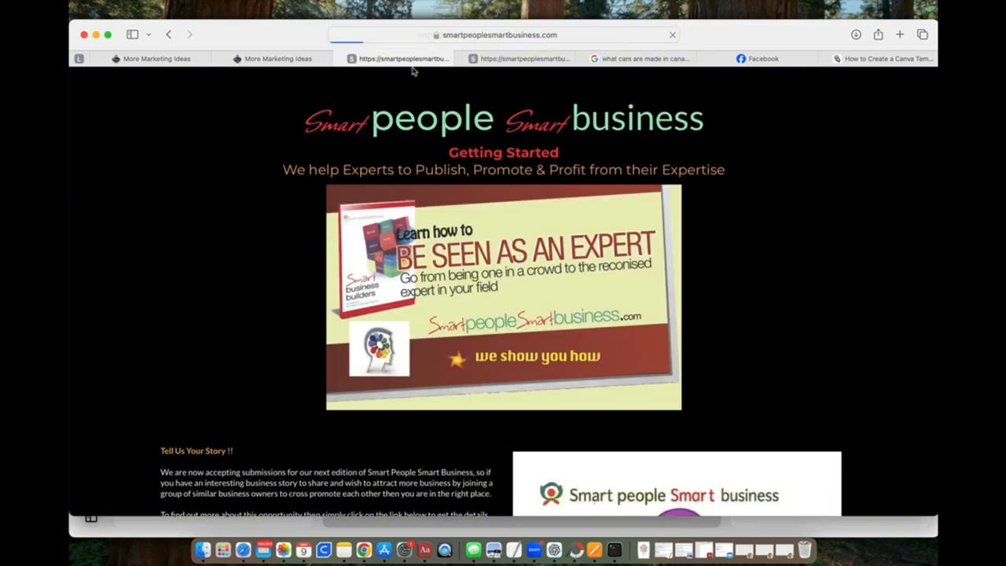
# Step: Open the Apply Now registration form below the book cover on the landing page
pyautogui.scroll(-2, 325, 260)
pyautogui.scroll(-10, 325, 260)
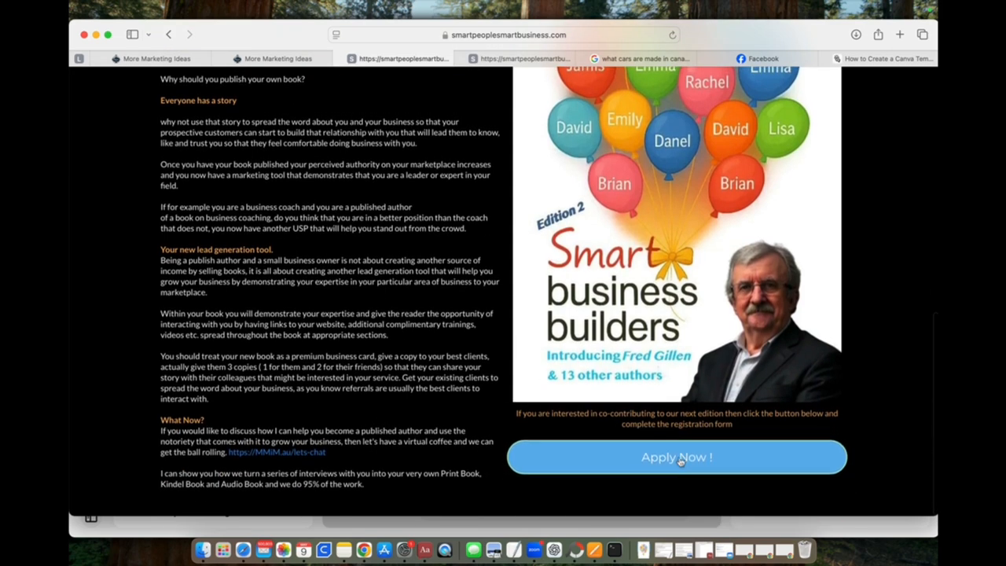
pyautogui.click(680, 462)
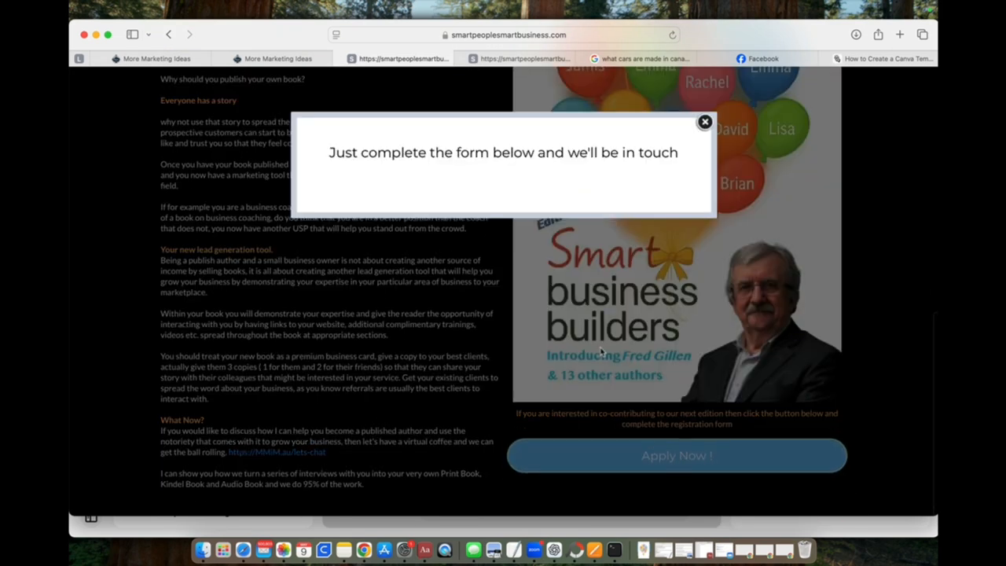
# Step: Fill in the registrant's first name, last name, phone number and email in the registration form
pyautogui.click(392, 228)
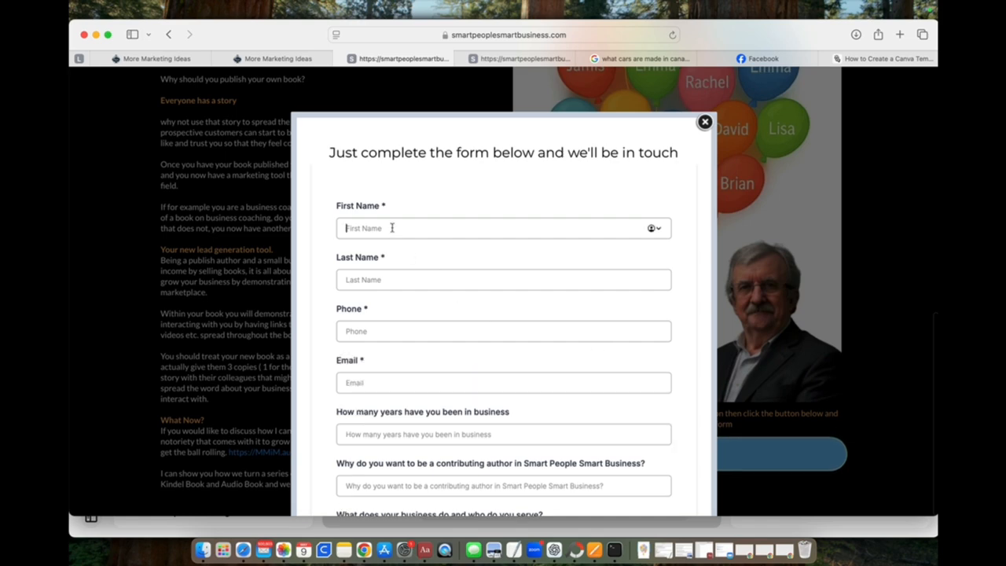
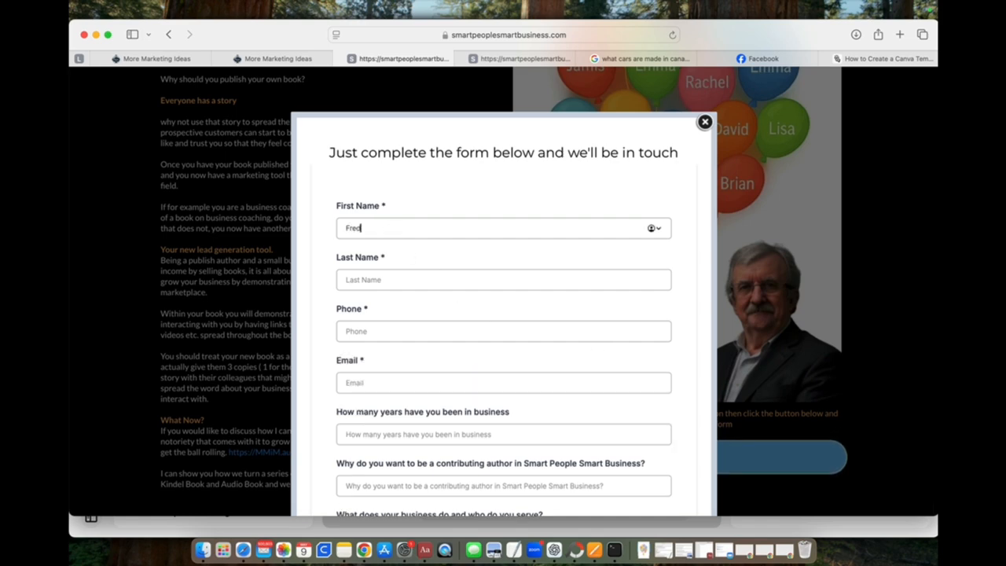
pyautogui.click(373, 281)
pyautogui.click(365, 331)
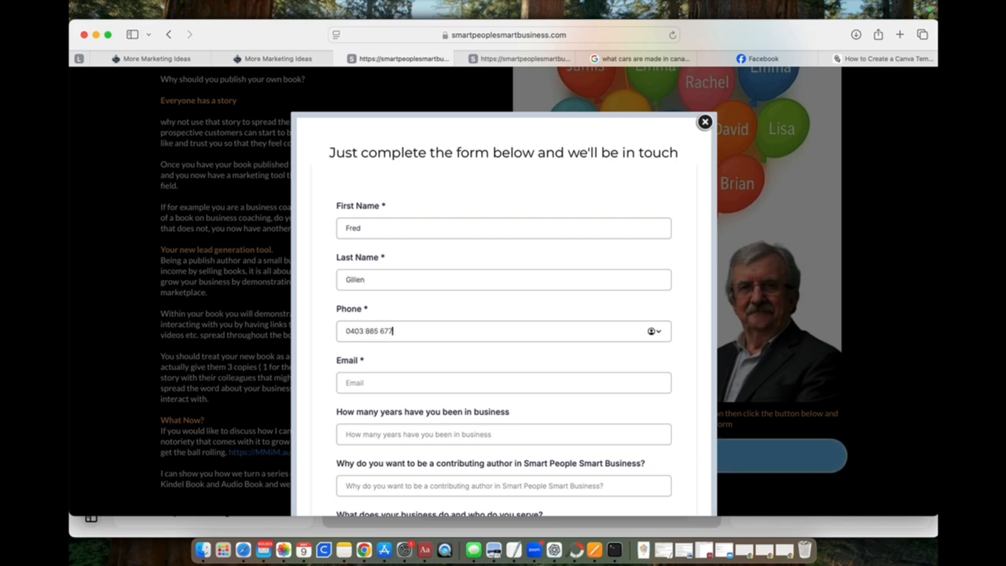
pyautogui.click(319, 356)
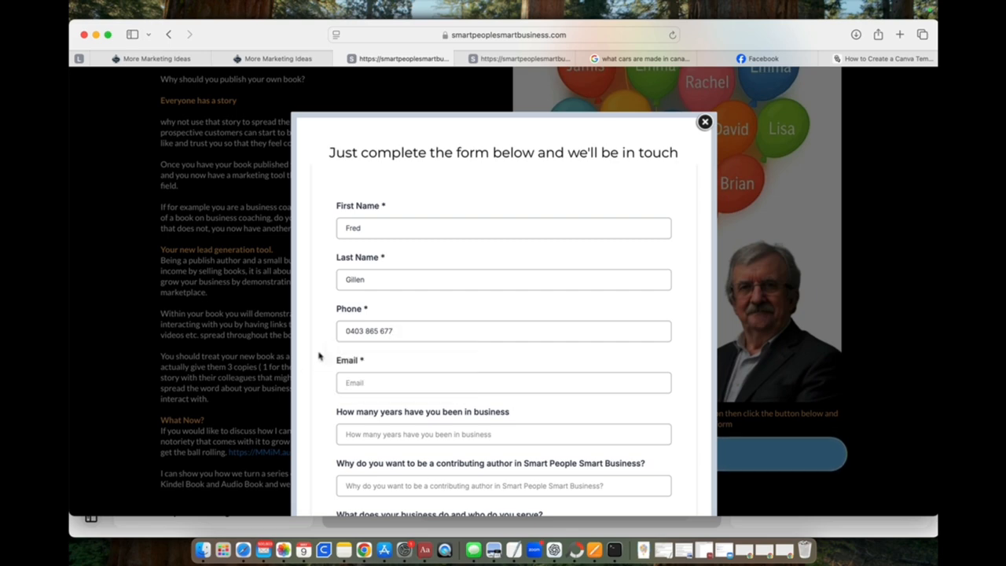
pyautogui.click(368, 377)
pyautogui.click(393, 417)
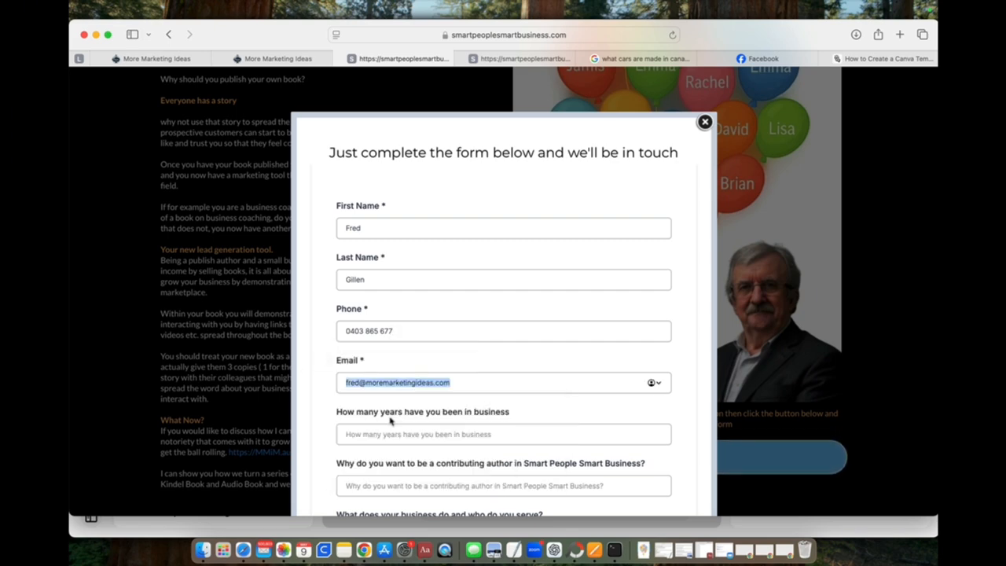
# Step: Answer the business questions with 10 years in business, "exposure" as the reason, "coaches" as the audience and "marketing" as the message
pyautogui.scroll(-2, 321, 396)
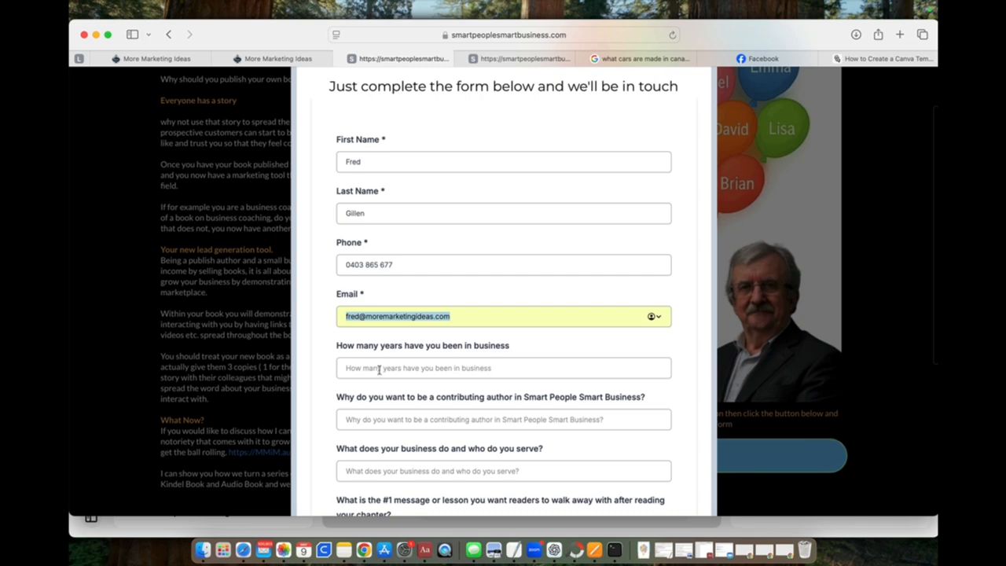
pyautogui.click(377, 374)
pyautogui.write('10')
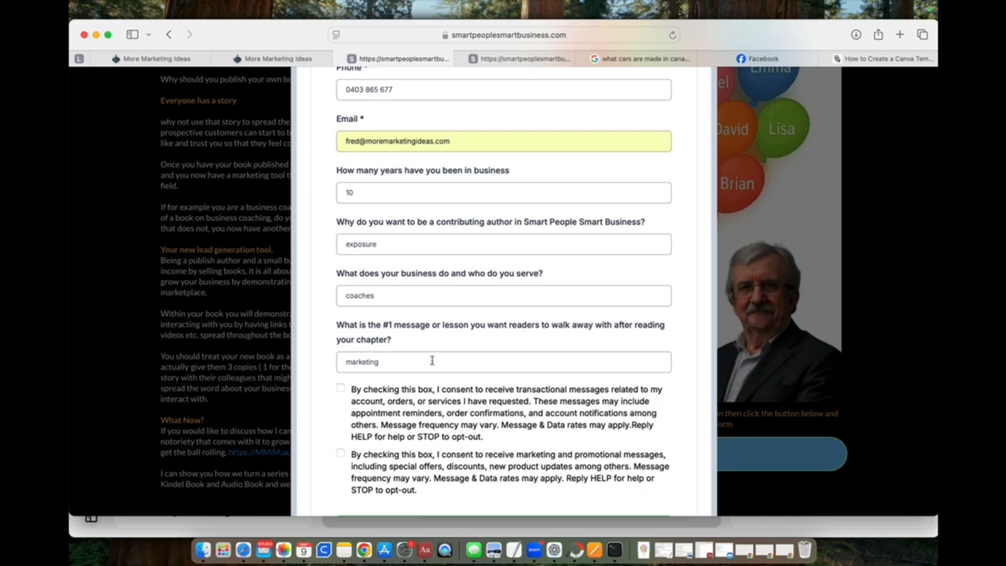
# Step: Consent to both transactional and marketing messages and submit the registration of interest
pyautogui.click(340, 388)
pyautogui.click(341, 454)
pyautogui.scroll(-3, 362, 452)
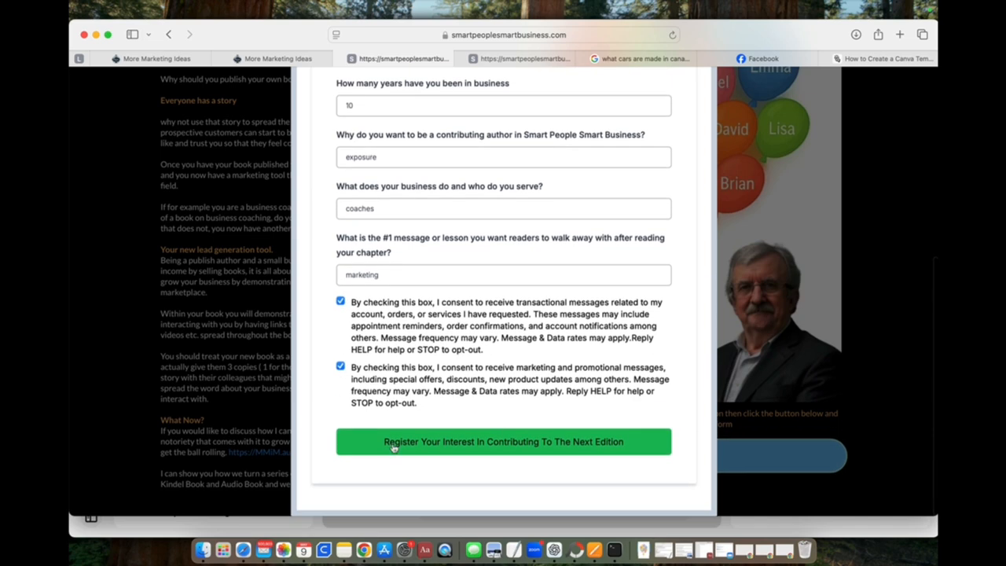
pyautogui.click(515, 444)
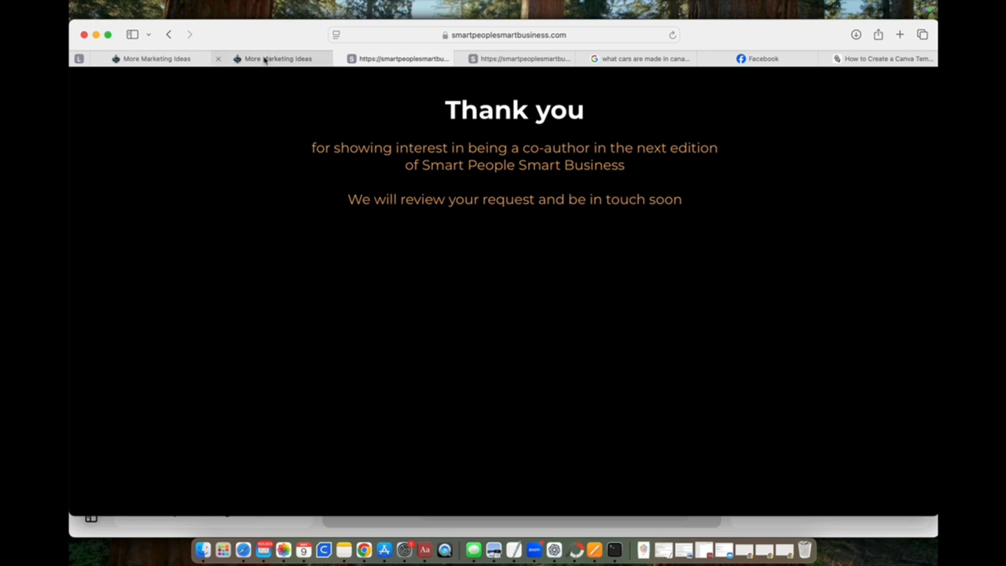
# Step: Leave the workflow builder and check the new registrant's card in the Opportunities board for the SPSB Interested pipeline
pyautogui.moveTo(264, 60)
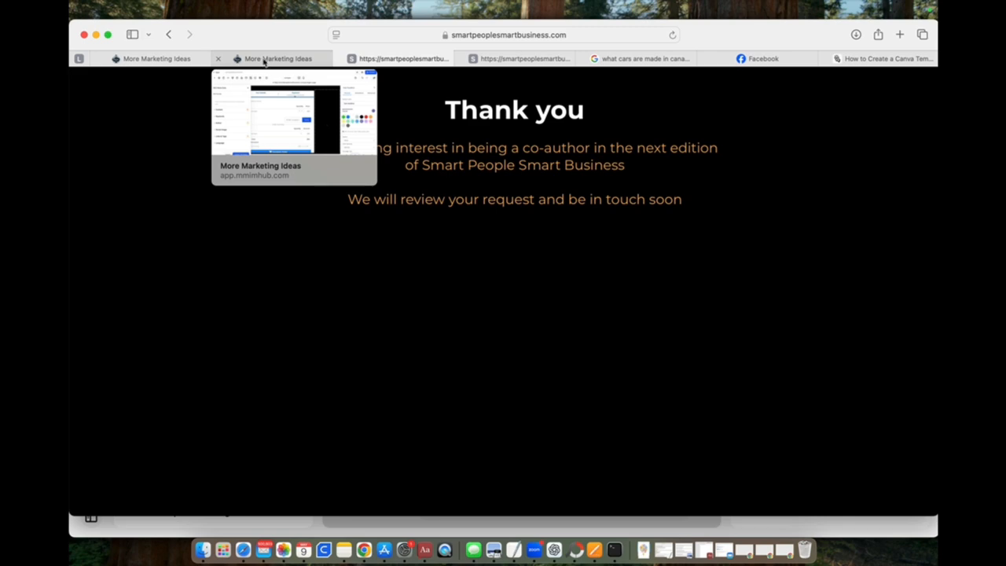
pyautogui.click(264, 60)
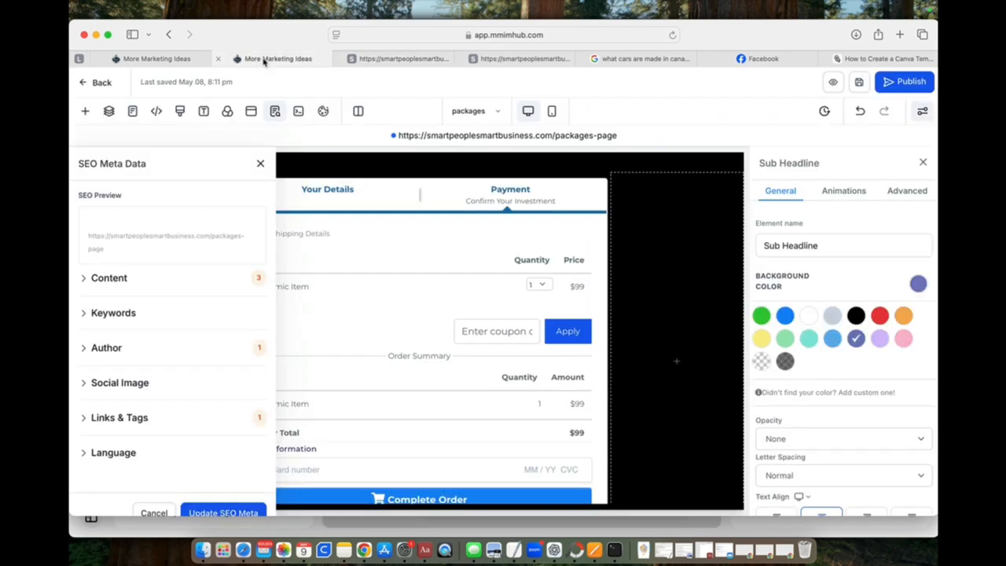
pyautogui.click(169, 63)
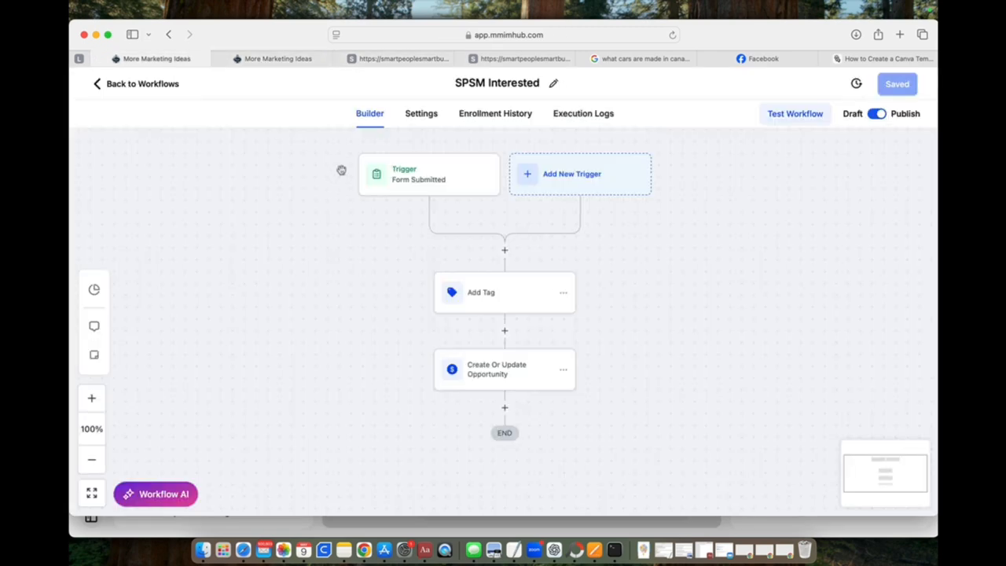
pyautogui.click(139, 85)
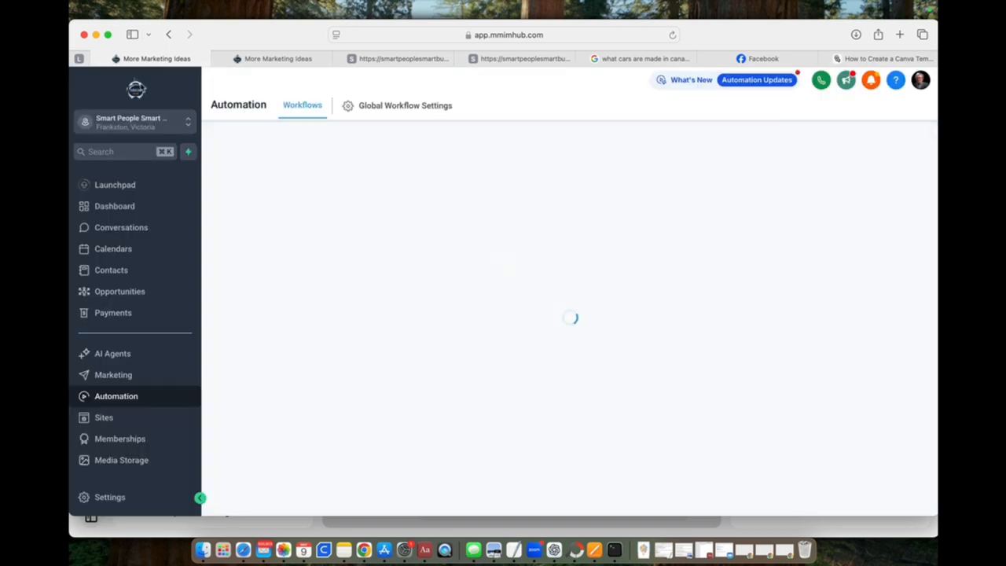
pyautogui.click(125, 291)
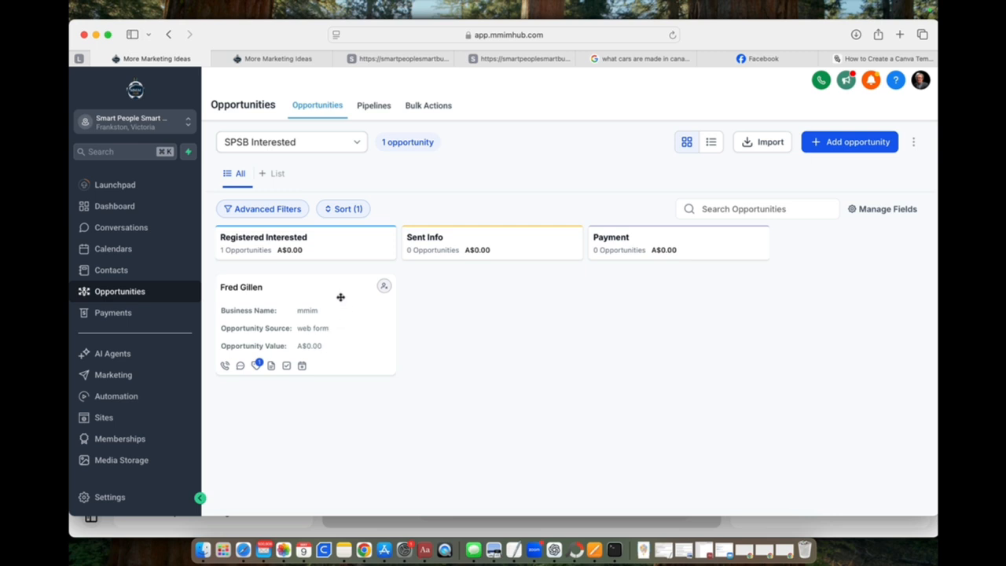
pyautogui.moveTo(312, 289)
pyautogui.mouseDown()
pyautogui.moveTo(494, 290)
pyautogui.moveTo(377, 299)
pyautogui.moveTo(322, 289)
pyautogui.mouseUp()
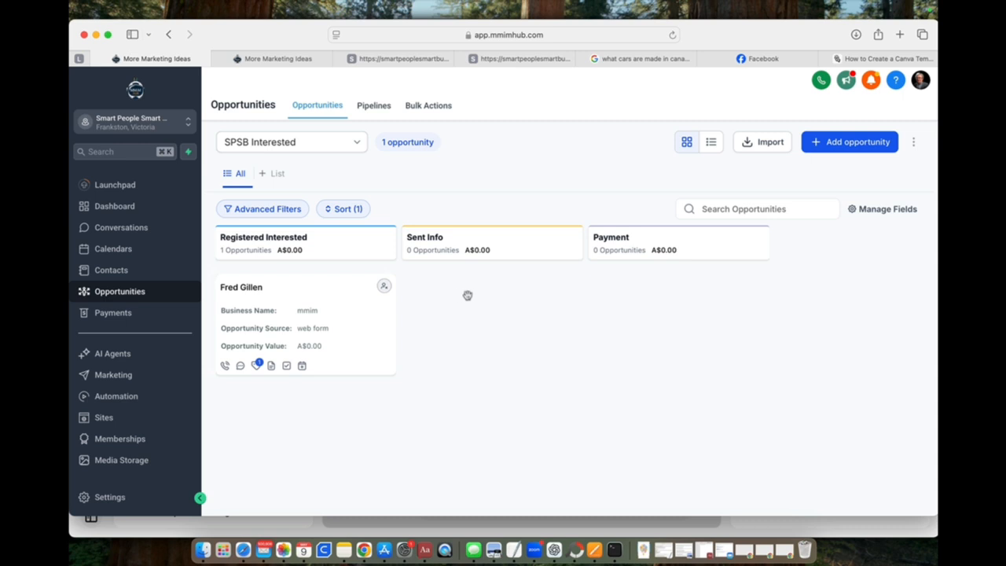